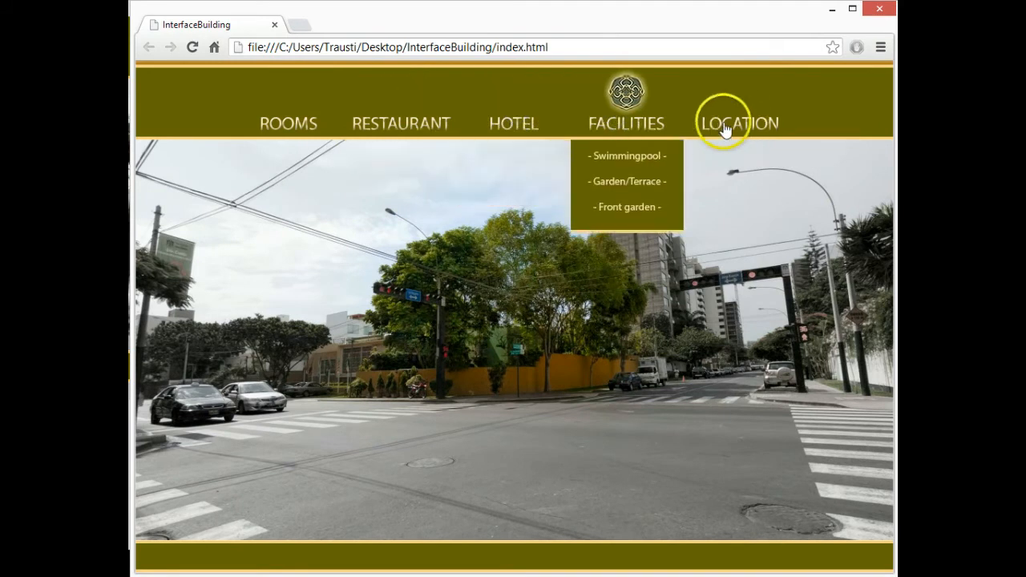
Preview the published tour by opening the Steps at entry door and Restaurant scenes and the Rooms submenu.
mouse_move(740, 122)
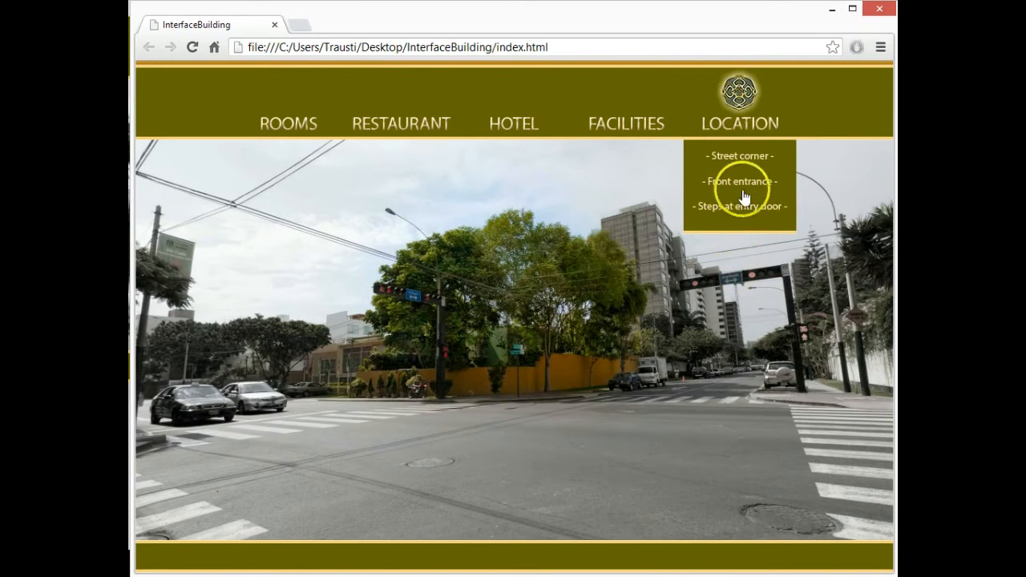
left_click(744, 207)
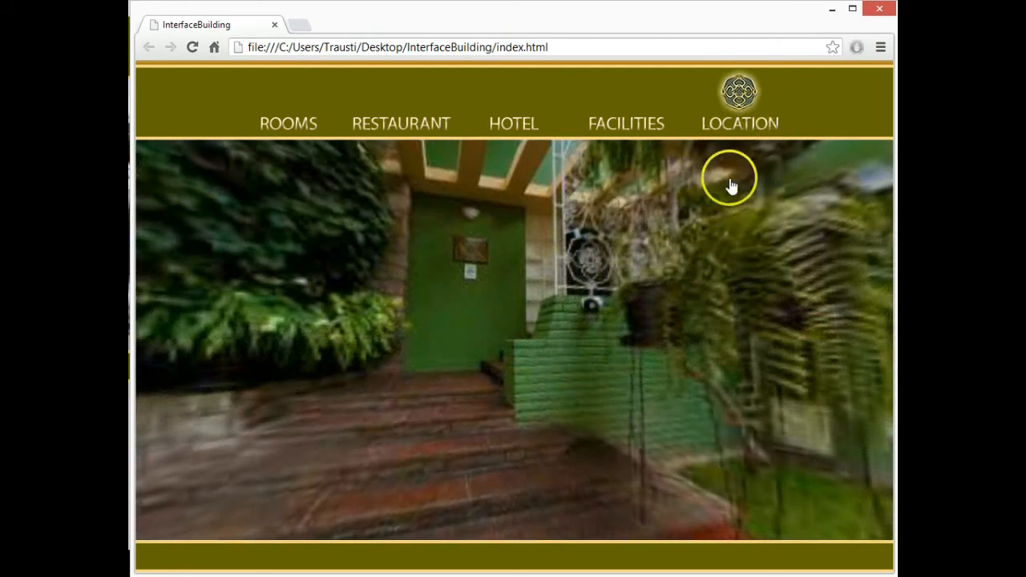
left_click(391, 126)
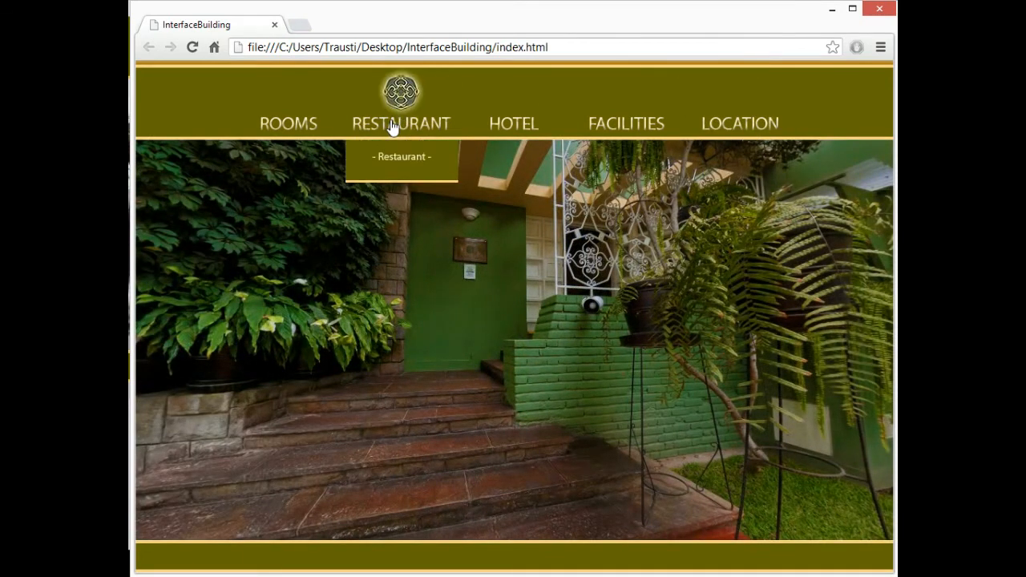
left_click(392, 159)
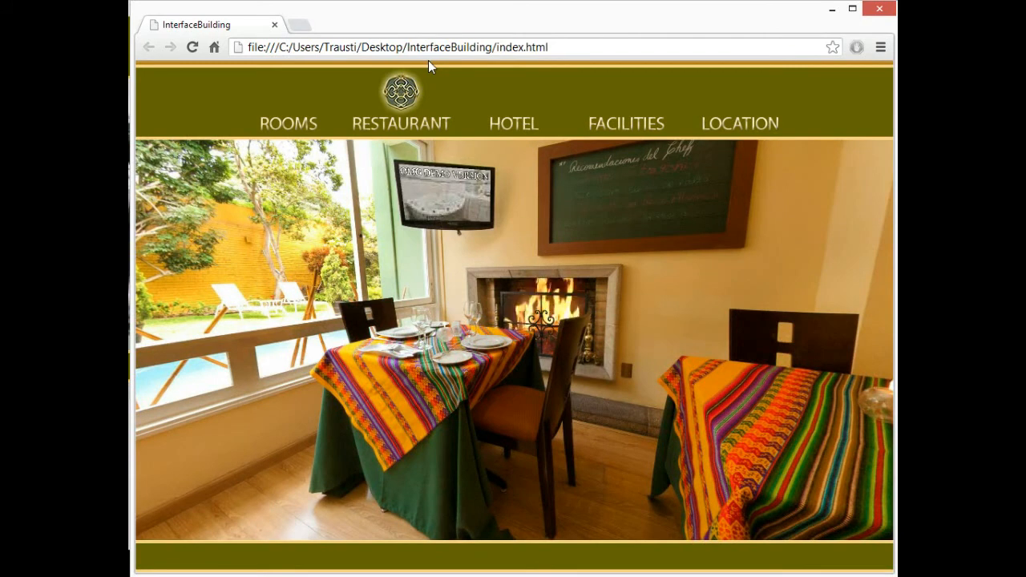
left_click(343, 137)
left_click(296, 126)
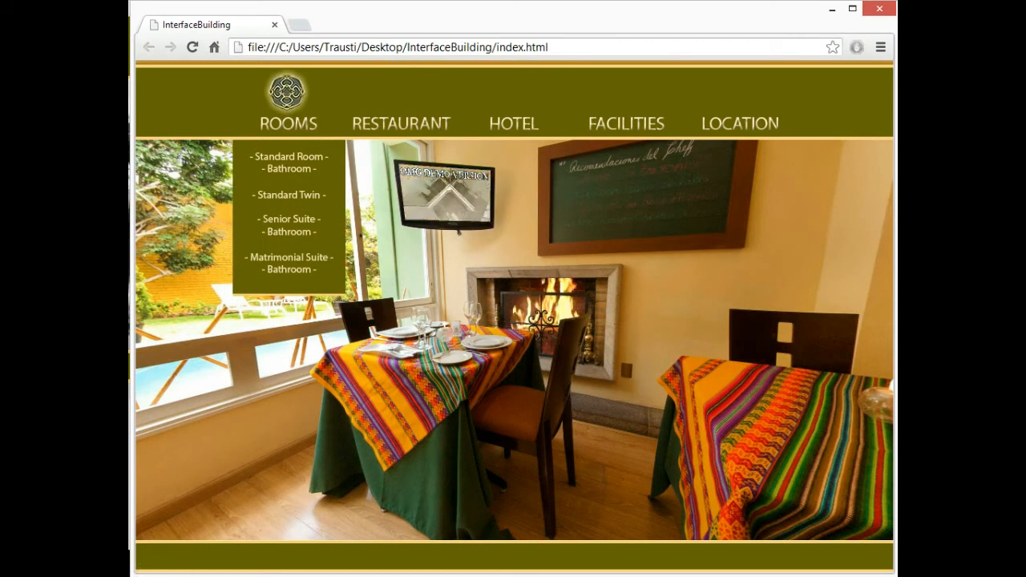
Switch to Flashificator and examine how the logo indicator responds to the Rooms, Hotel, Facilities and Location menu buttons.
left_click(831, 10)
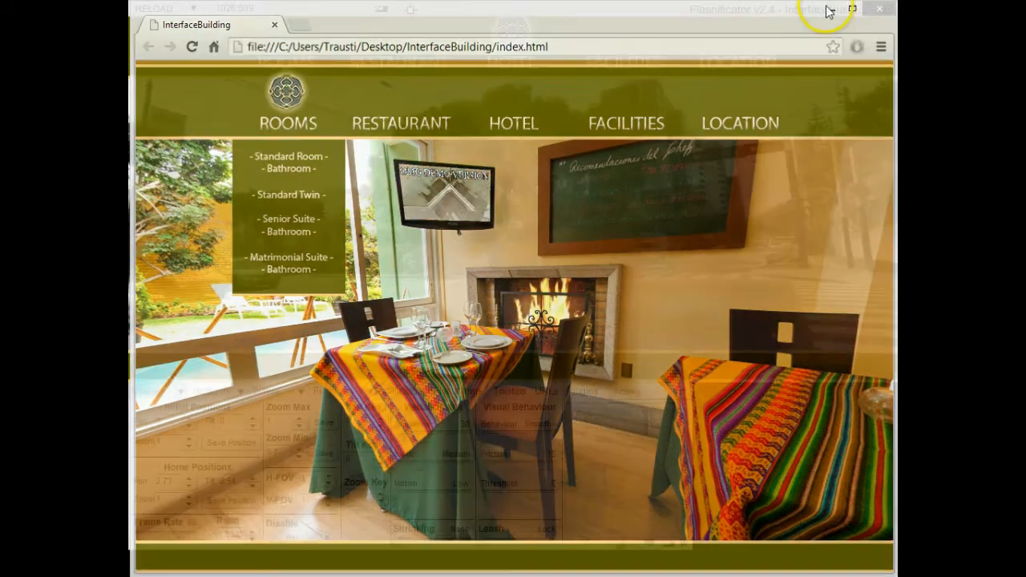
left_click_drag(503, 274, 418, 194)
left_click_drag(531, 153, 352, 105)
left_click(290, 61)
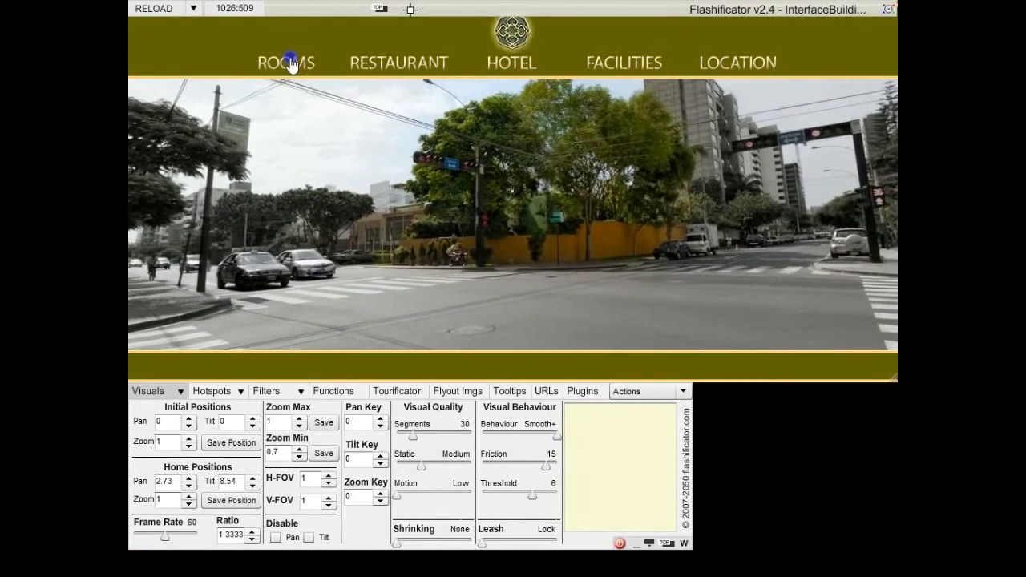
left_click(636, 63)
left_click(738, 64)
left_click(286, 60)
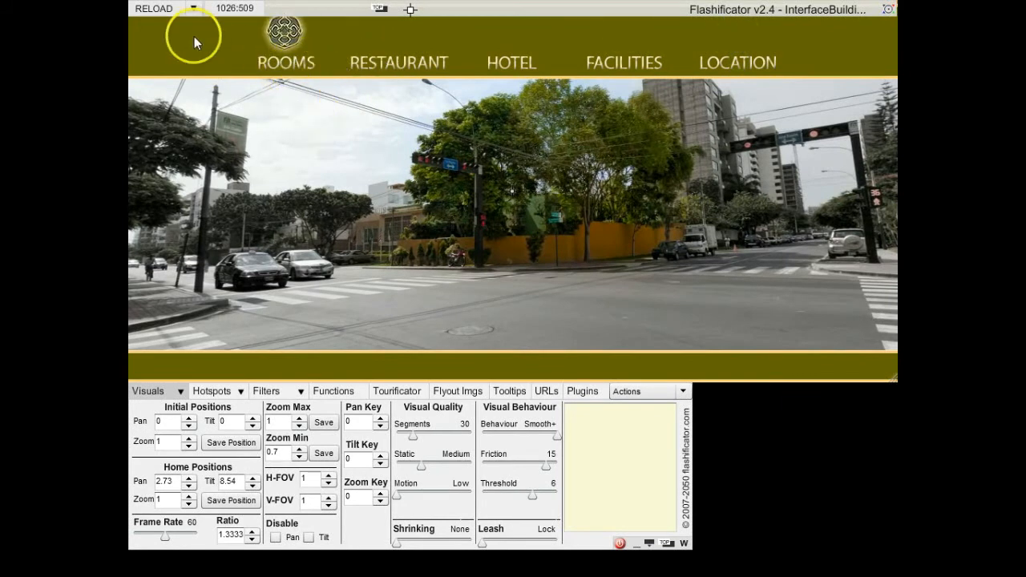
left_click(532, 67)
left_click(602, 67)
left_click(718, 63)
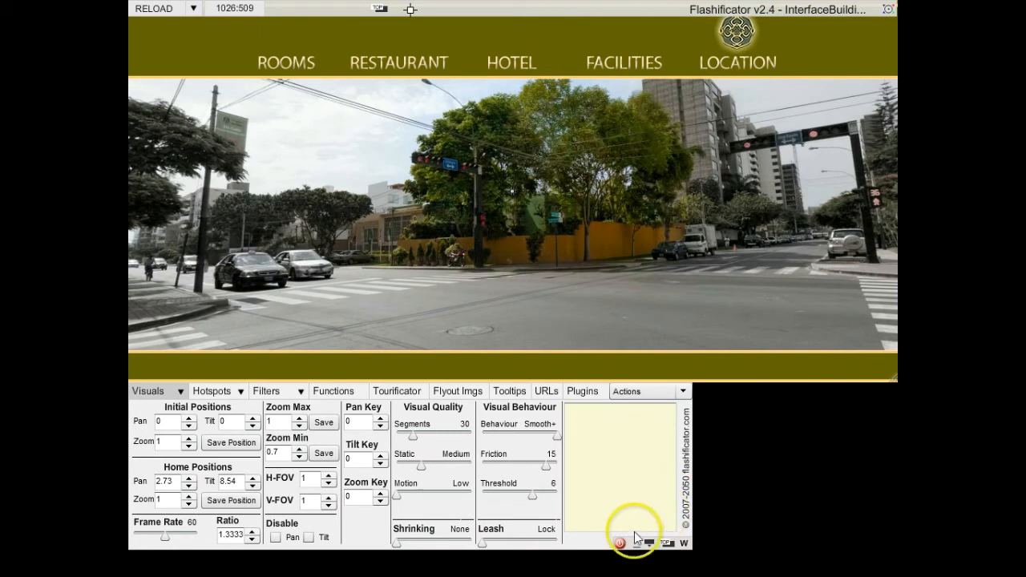
Close the currently open InterfaceBuilding project and confirm closing it.
left_click(684, 392)
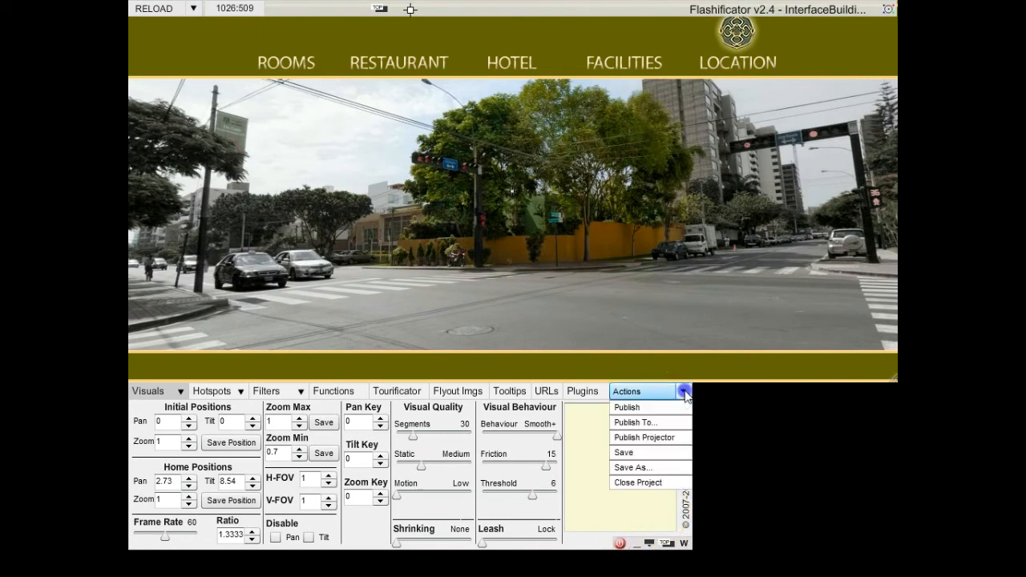
left_click(649, 482)
left_click(619, 246)
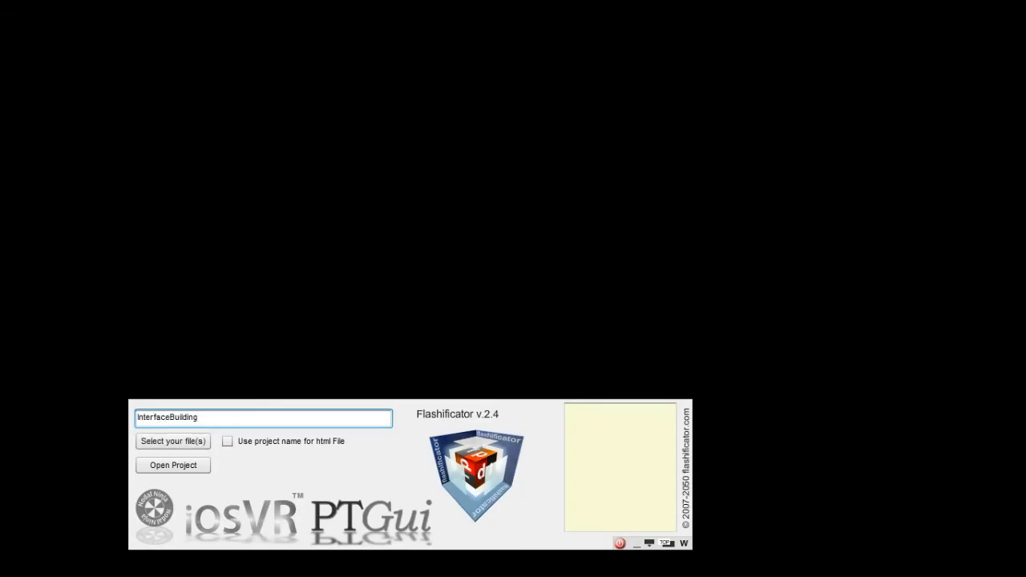
Load OutCornerDesaturatedReady_b.jpg as the panorama of the InterfaceBuilding project and enlarge the viewer to 1020:508.
left_click(197, 465)
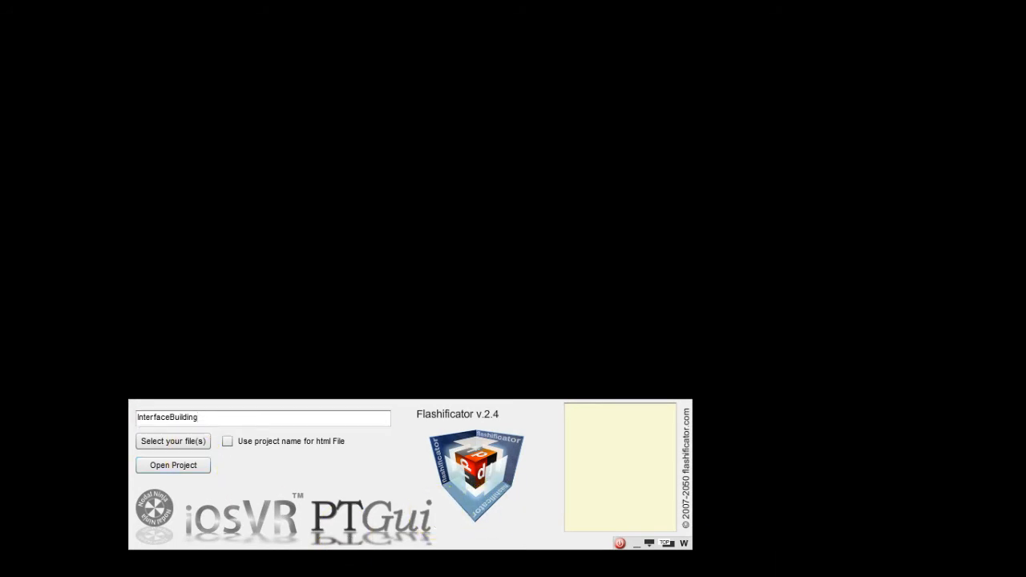
key("alt+Tab")
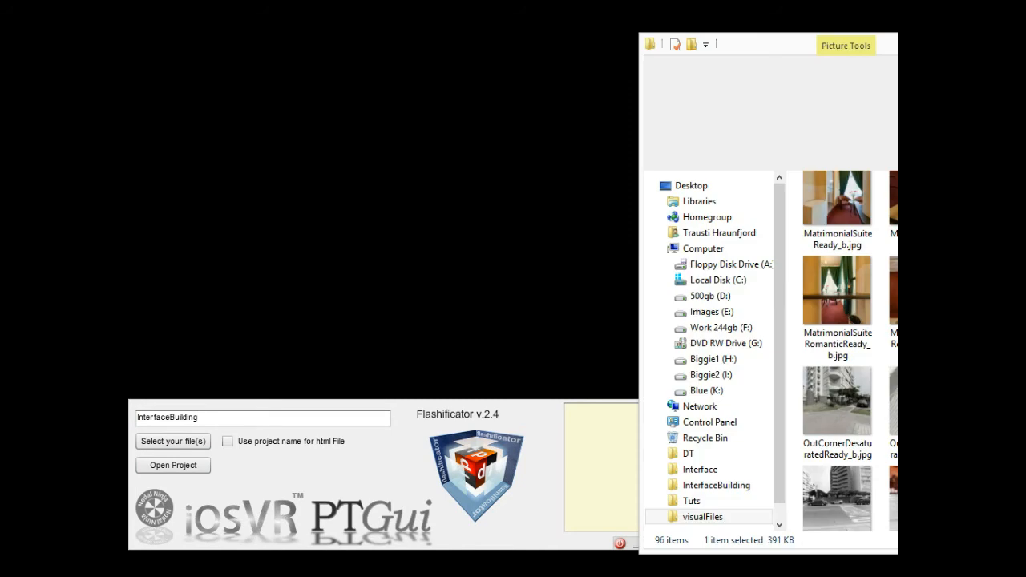
left_click_drag(844, 403, 360, 472)
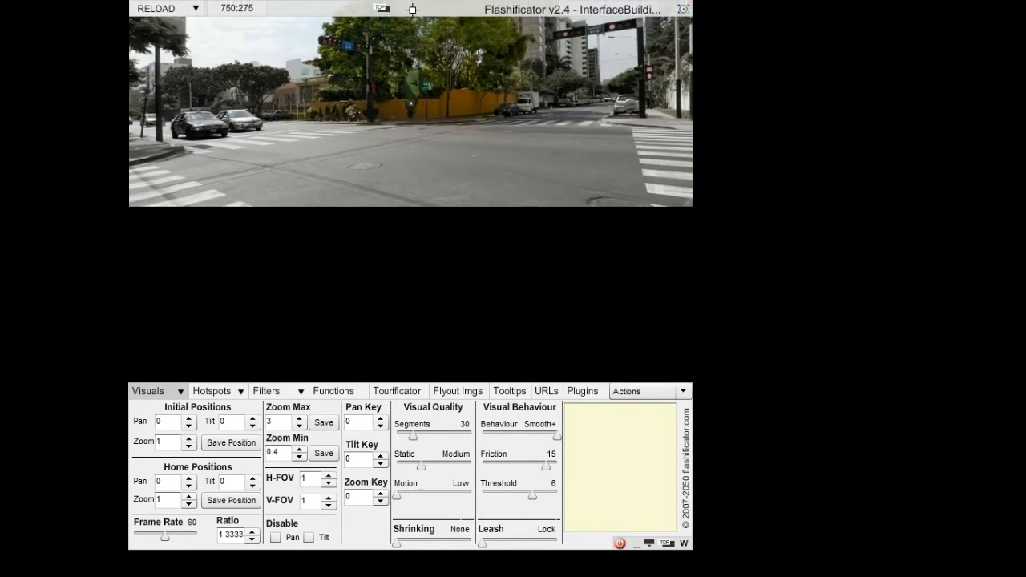
left_click_drag(688, 206, 889, 375)
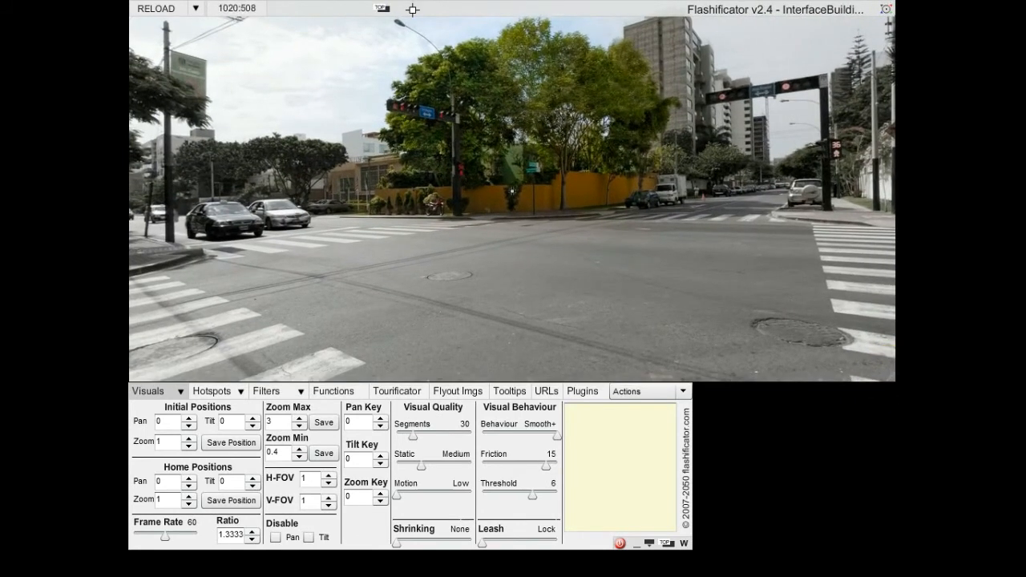
Add 0_TopBanner.png from the Interface folder to the panorama as a hotspot and name it topbanner.
left_click_drag(891, 72, 849, 48)
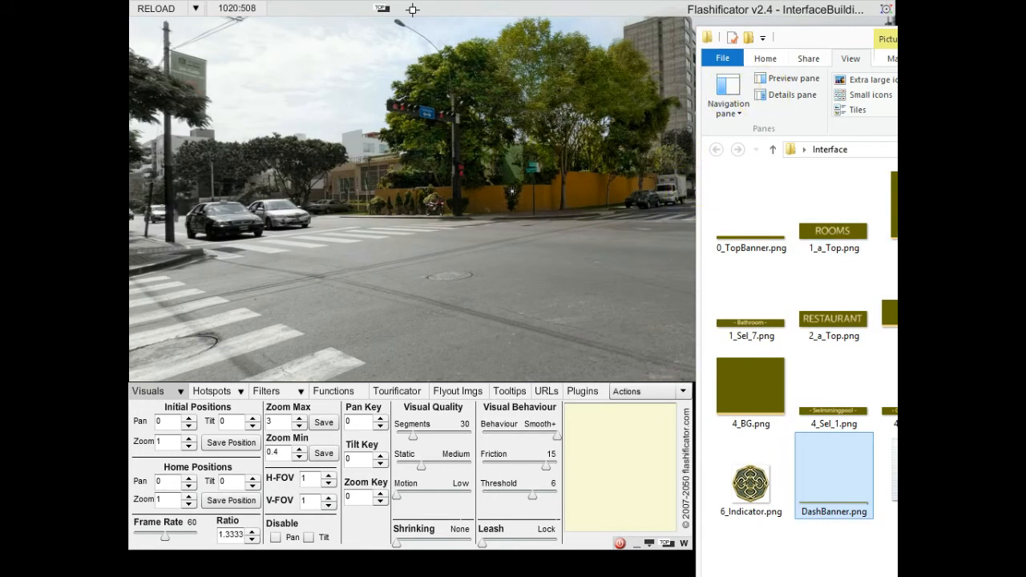
left_click(897, 37)
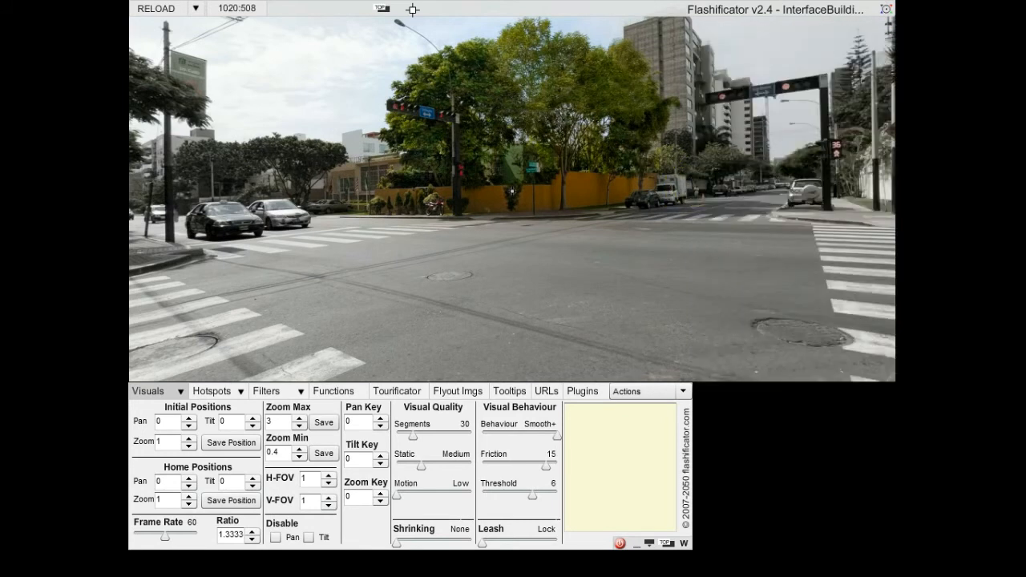
left_click_drag(895, 183, 494, 181)
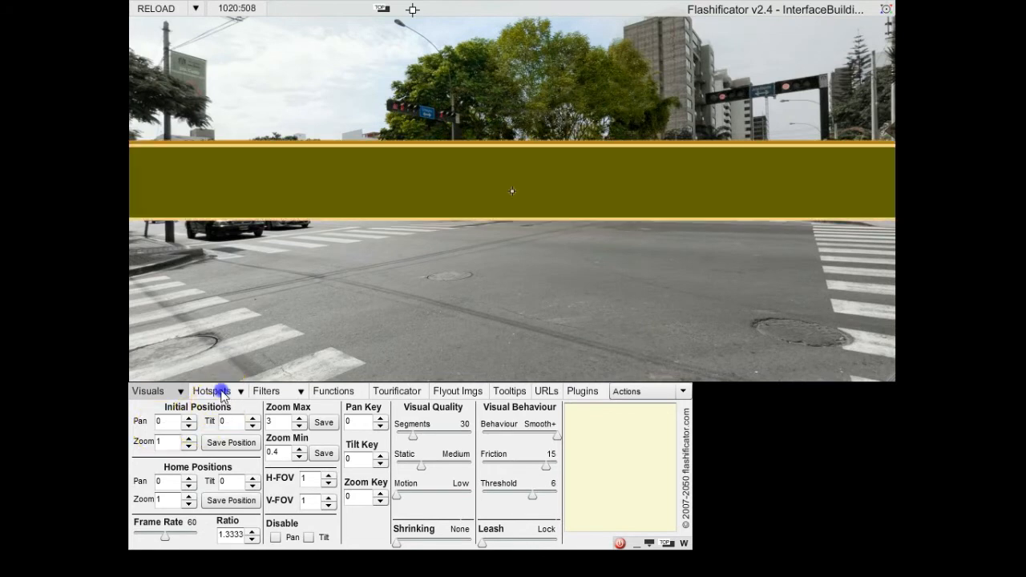
left_click(213, 390)
left_click(213, 420)
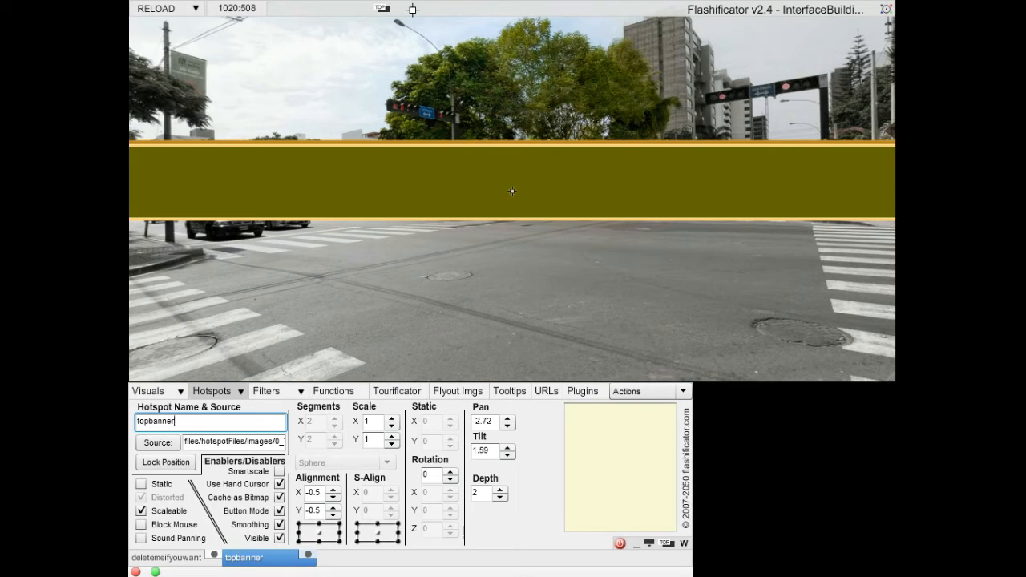
Add the Rooms, Restaurant, Hotel, Facilities and Location images plus 6_Indicator.png as hotspots, naming the buttons roomsbtn, restbtn, hotelbtn, facbtn and locbtn.
left_click_drag(946, 220, 217, 270)
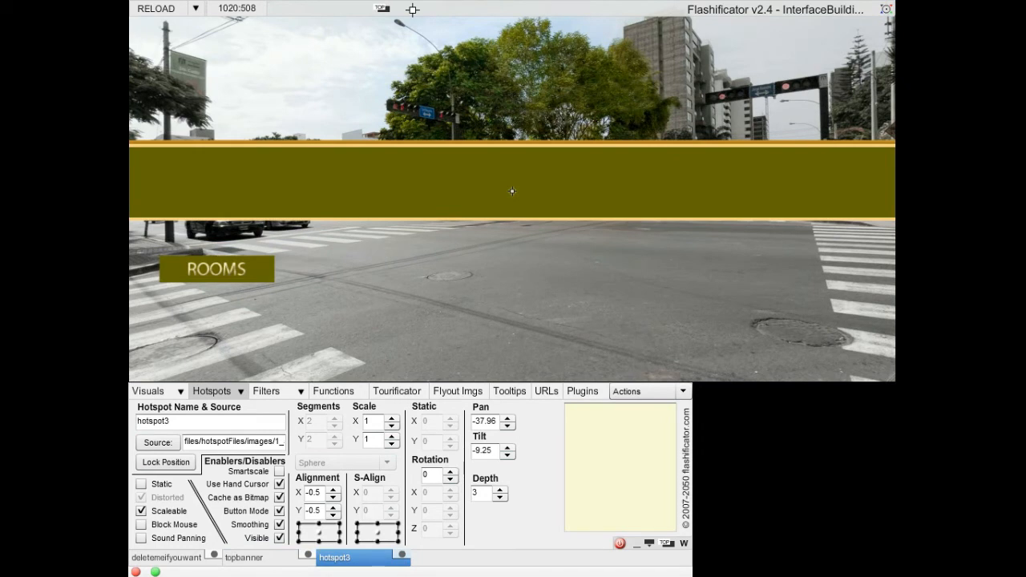
left_click_drag(737, 74, 997, 30)
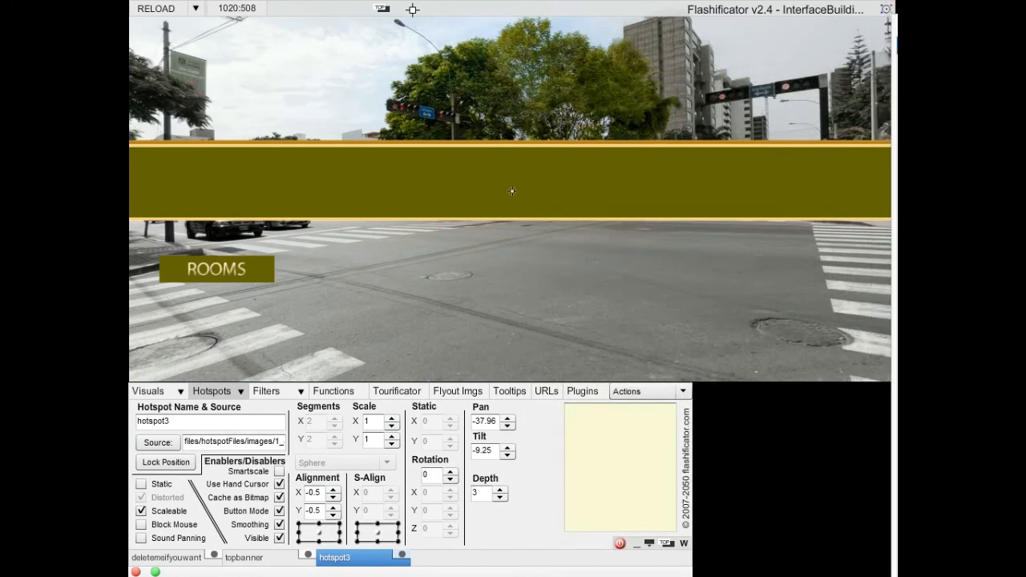
left_click_drag(1025, 277, 338, 277)
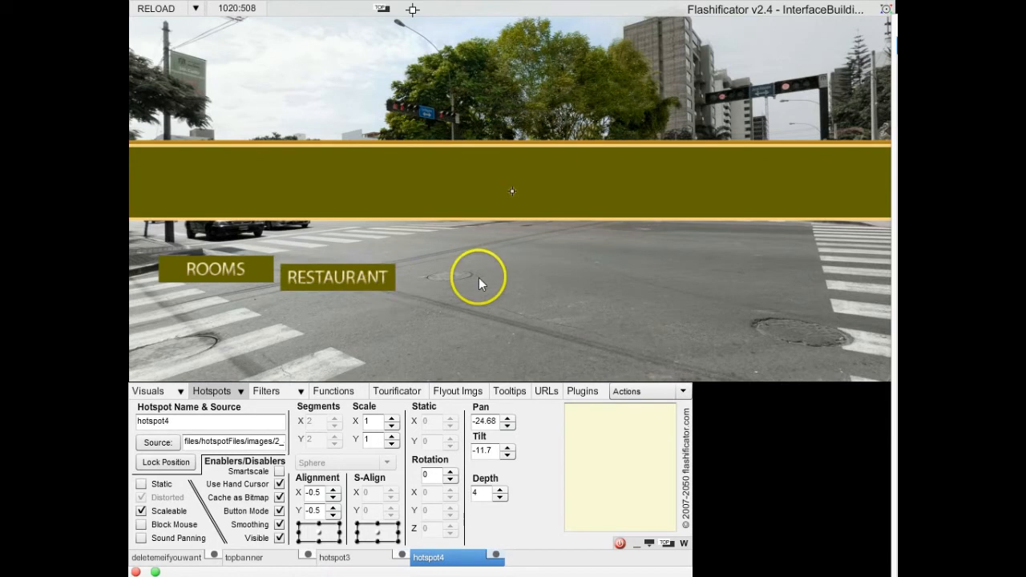
left_click_drag(479, 278, 492, 287)
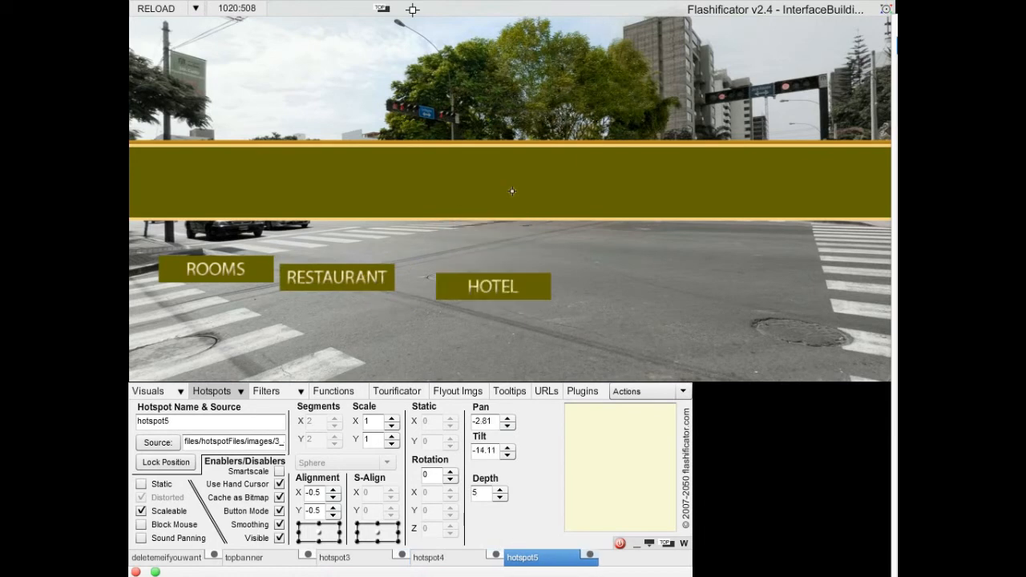
left_click_drag(1025, 286, 775, 301)
left_click_drag(1025, 353, 539, 358)
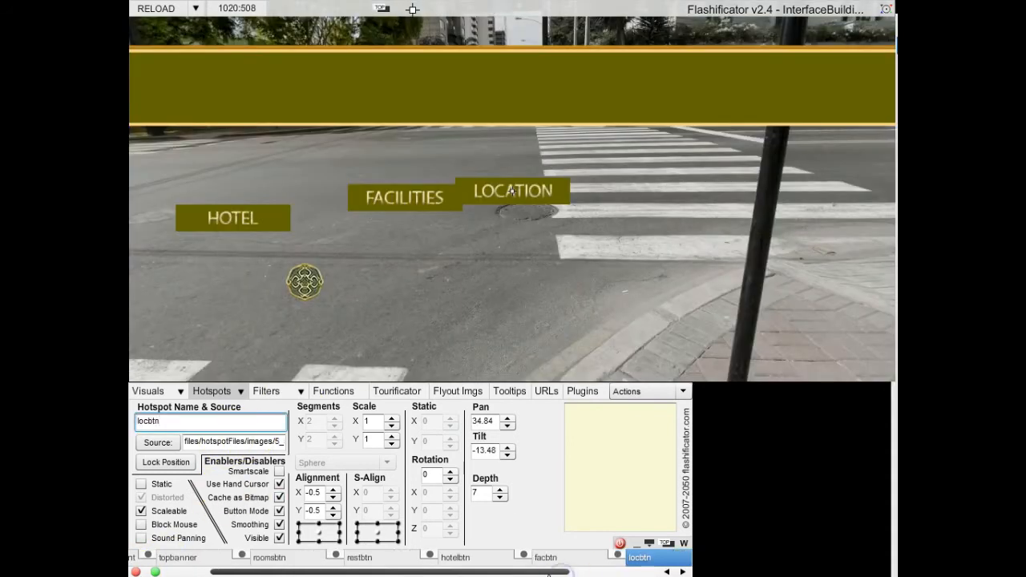
Rename the logo indicator hotspot as logosel.
left_click_drag(548, 573, 647, 566)
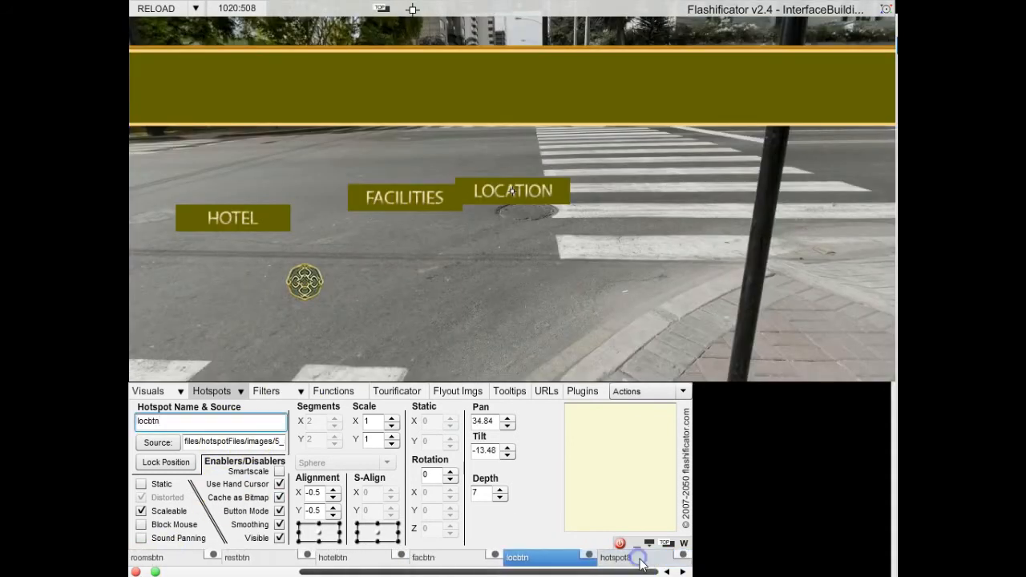
left_click(641, 565)
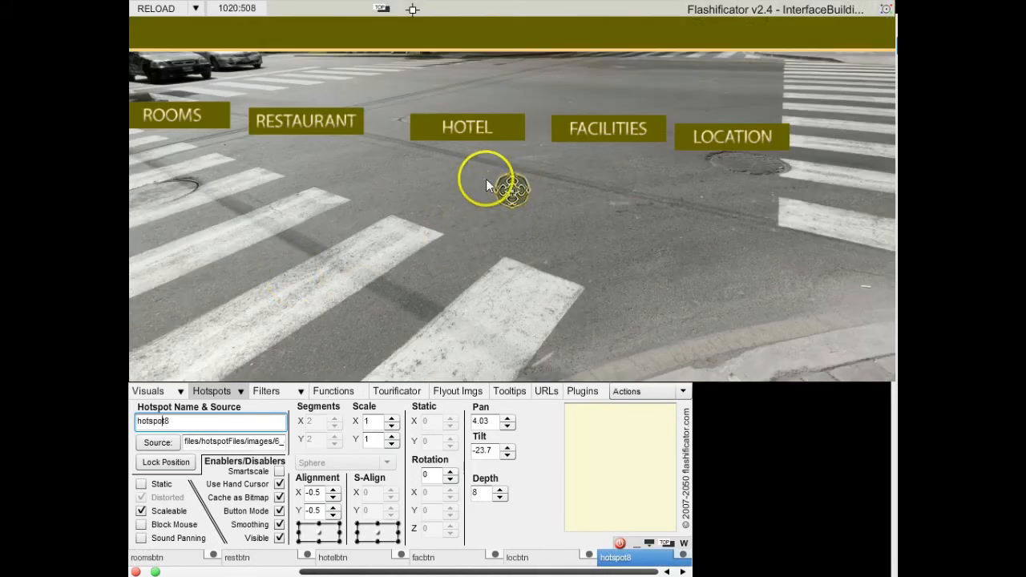
double_click(154, 421)
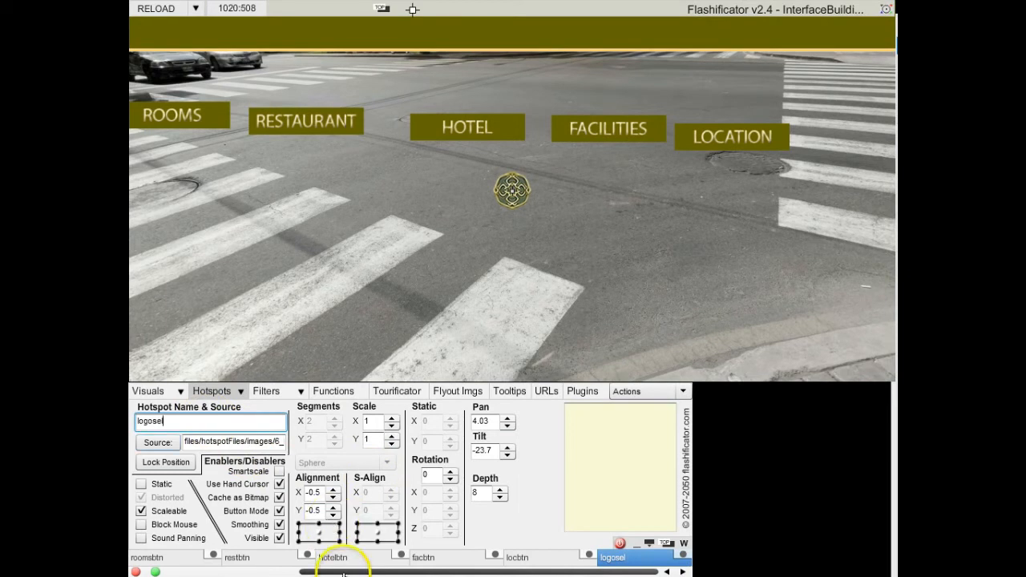
Make the topbanner hotspot static and non-scaleable, and anchor it top centre with Alignment Y 0 and S-Align Y -0.5.
left_click_drag(346, 572, 206, 571)
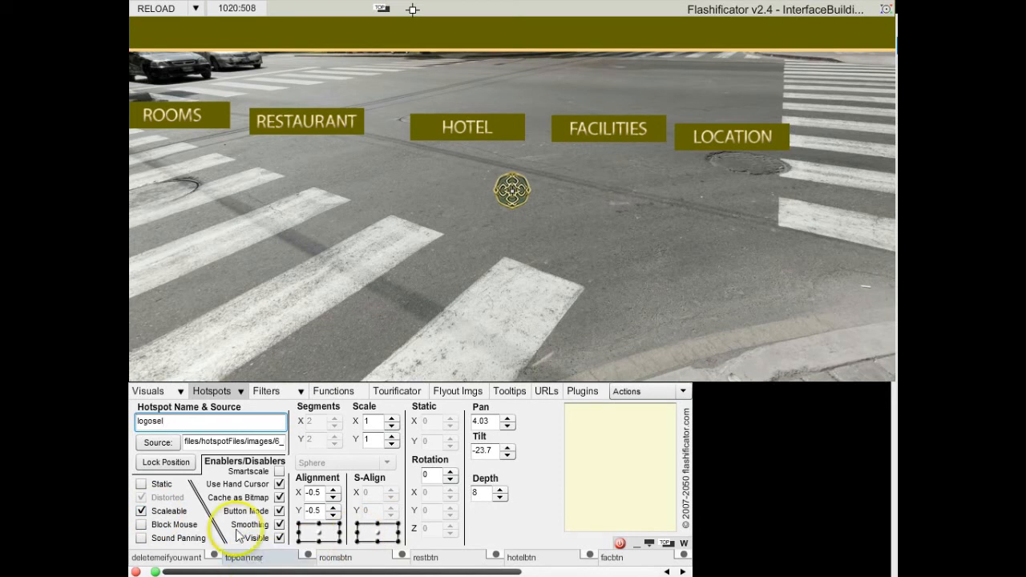
left_click(257, 559)
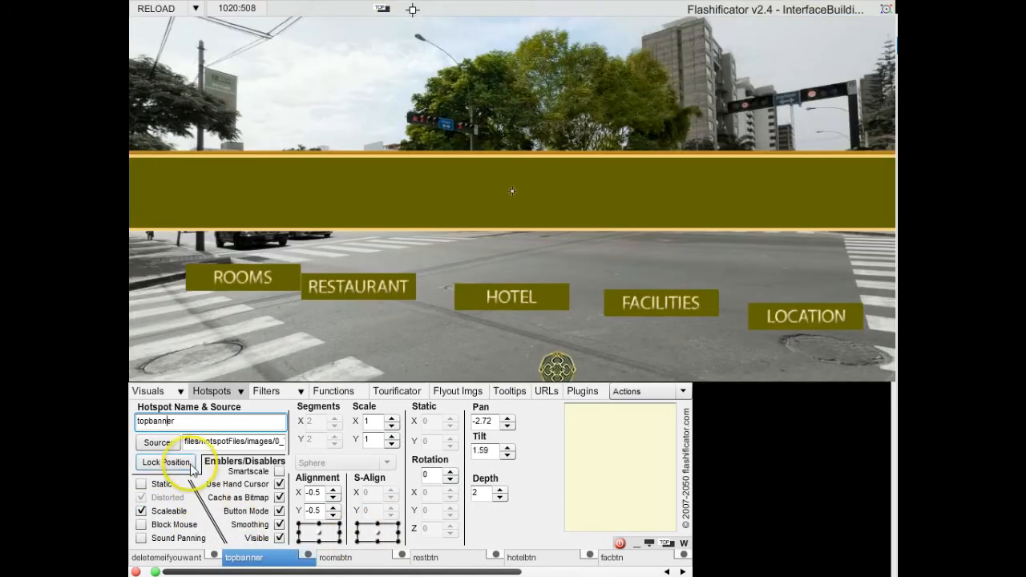
left_click(142, 484)
left_click(140, 512)
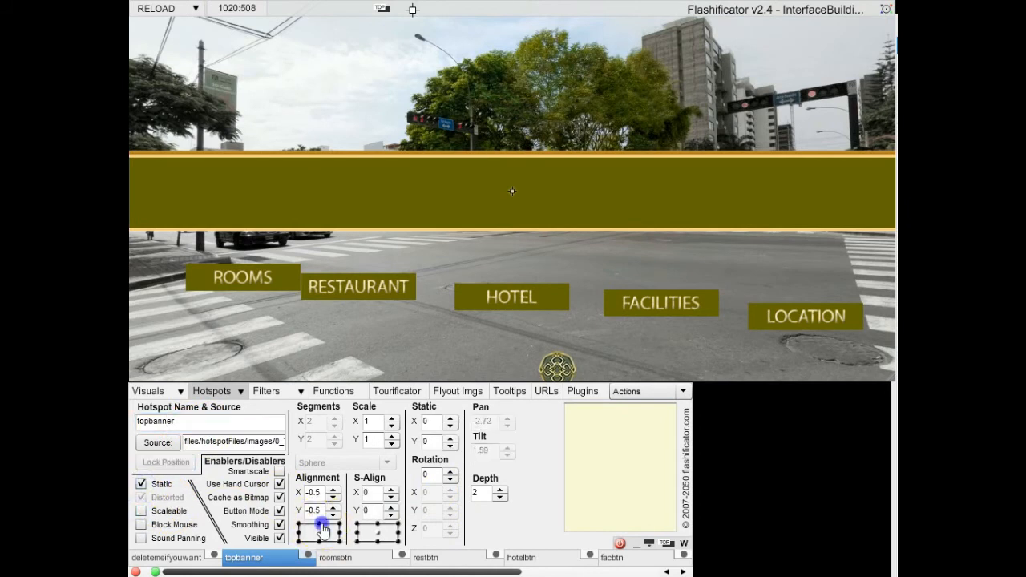
left_click(319, 525)
left_click(378, 533)
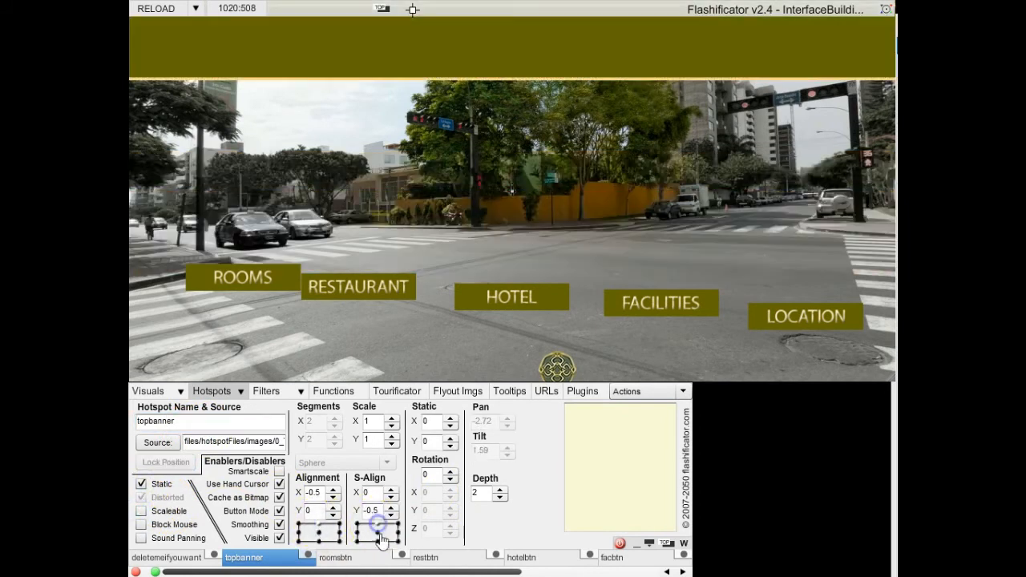
Make the roomsbtn hotspot static and non-scaleable, and anchor it top centre with Alignment Y 0 and S-Align at the top.
left_click(340, 557)
left_click(142, 484)
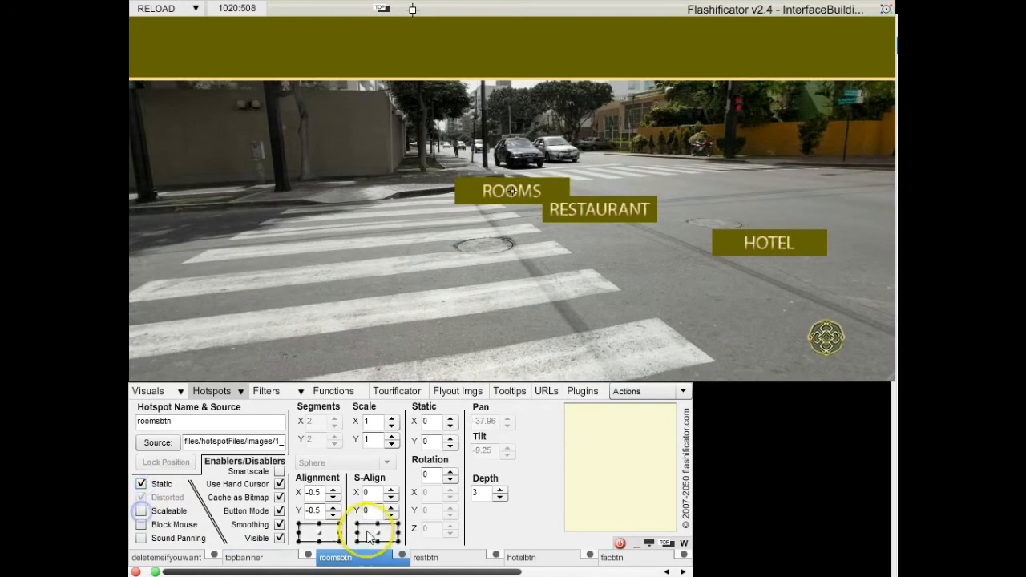
left_click(320, 526)
left_click(375, 525)
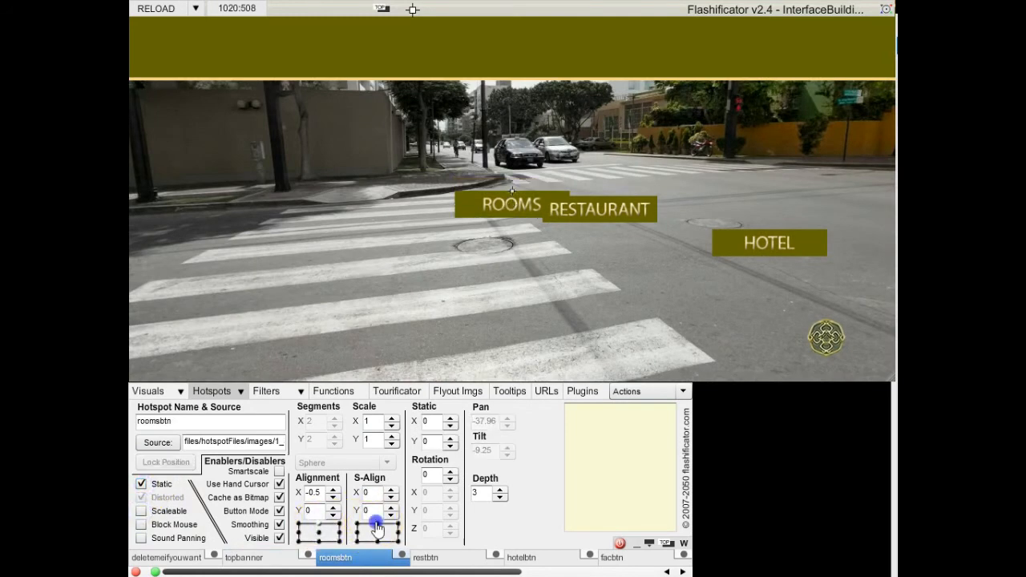
Make the restbtn hotspot static and non-scaleable, with Alignment Y 0 and S-Align Y -0.5 for top-centre anchoring.
left_click(439, 565)
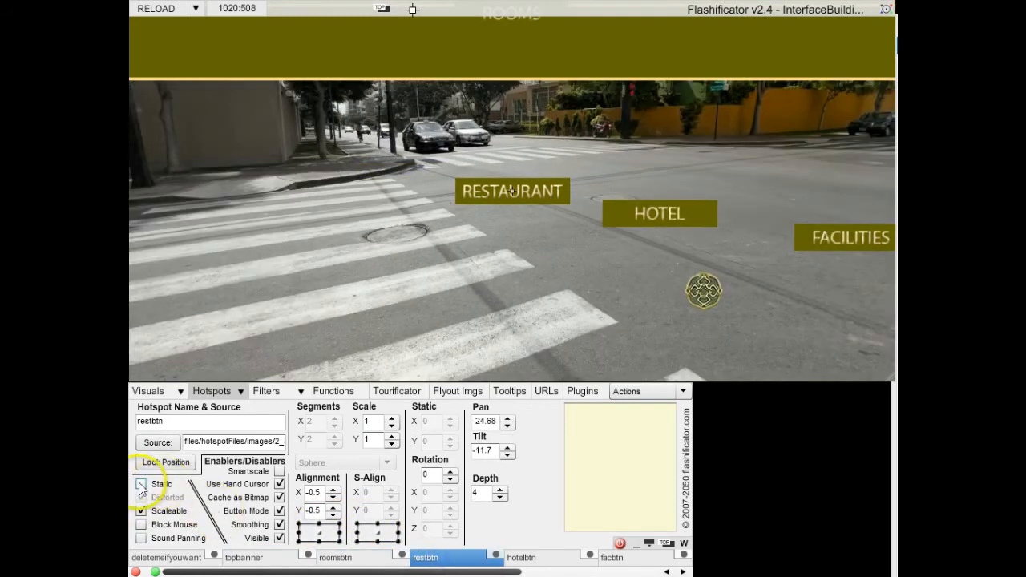
left_click(318, 525)
left_click(376, 526)
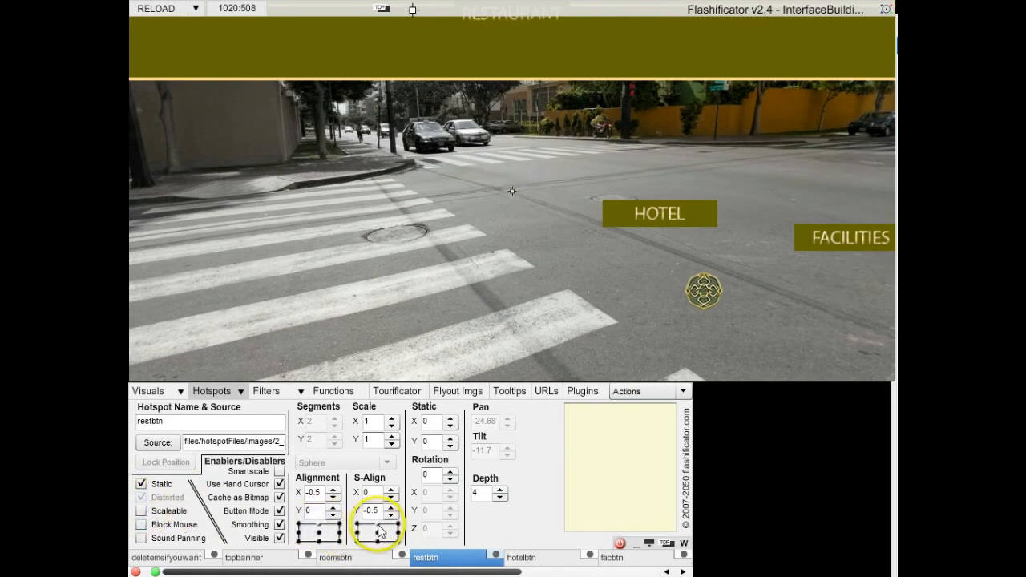
Make the hotelbtn hotspot static and non-scaleable, and anchor it top centre with Alignment Y 0 and S-Align Y -0.5.
left_click(531, 561)
left_click(142, 511)
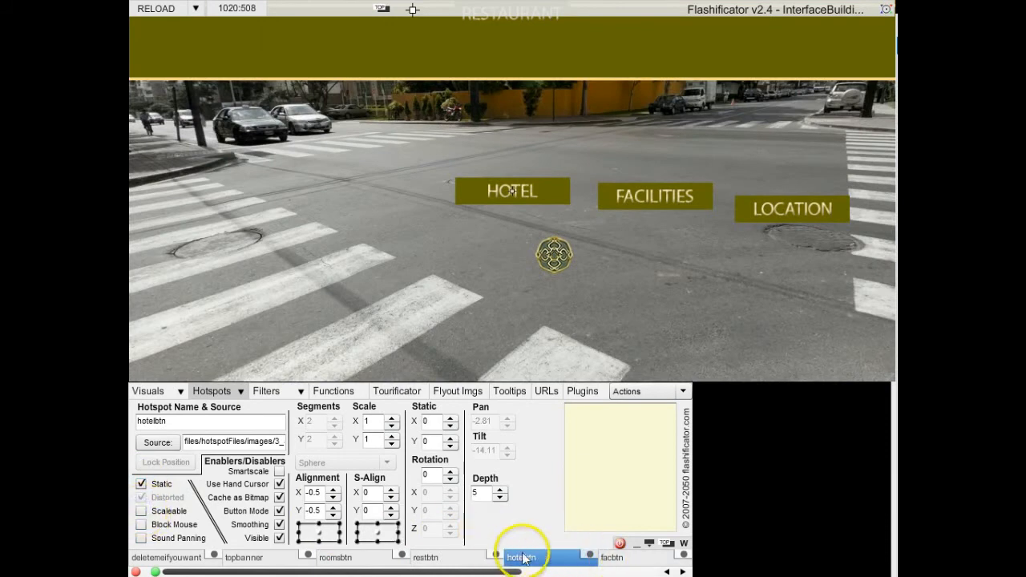
left_click(307, 532)
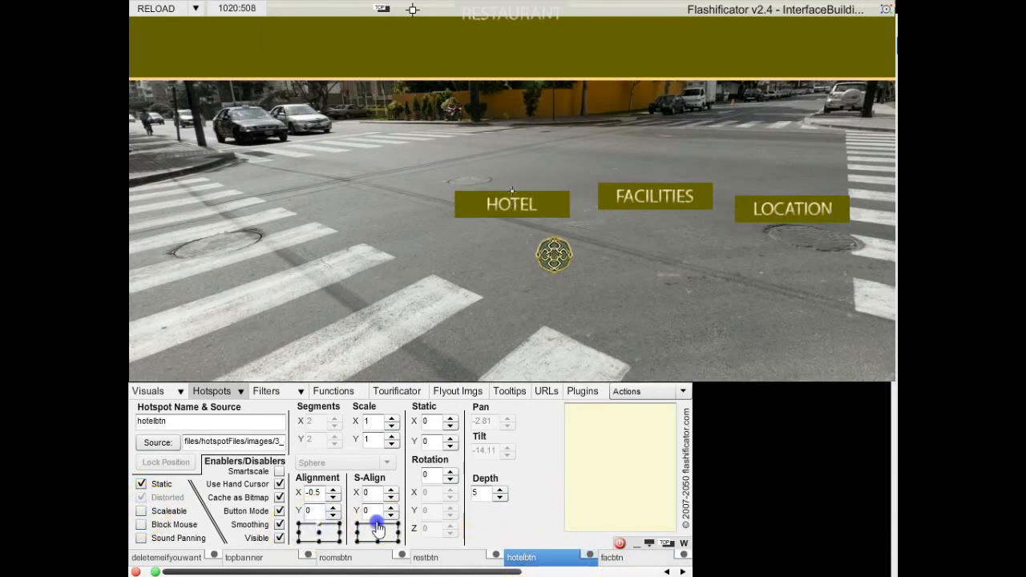
left_click(367, 529)
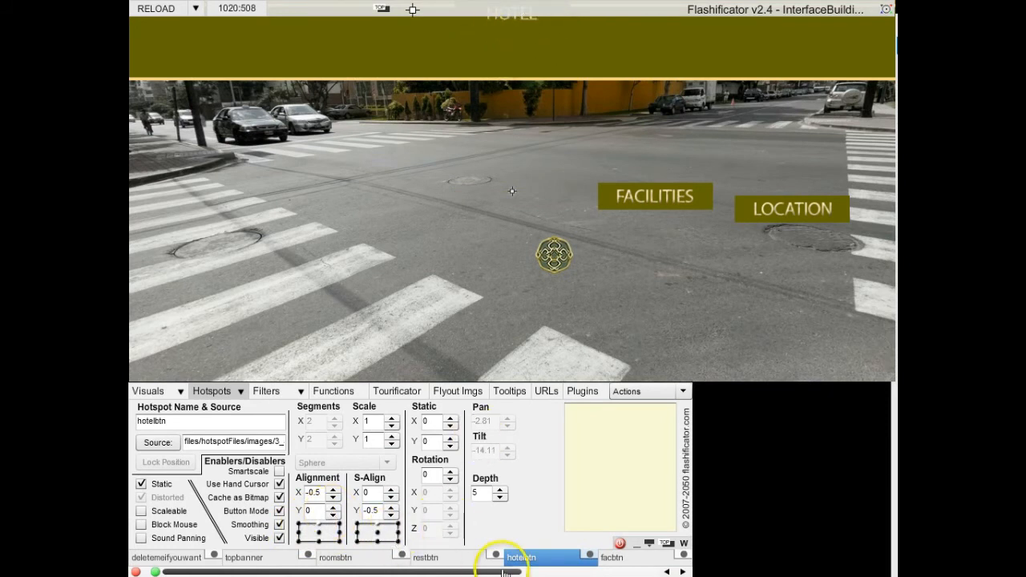
Make the facbtn hotspot static and non-scaleable, with Alignment Y 0 and S-Align Y -0.5 for top-centre anchoring.
left_click(612, 557)
left_click(141, 484)
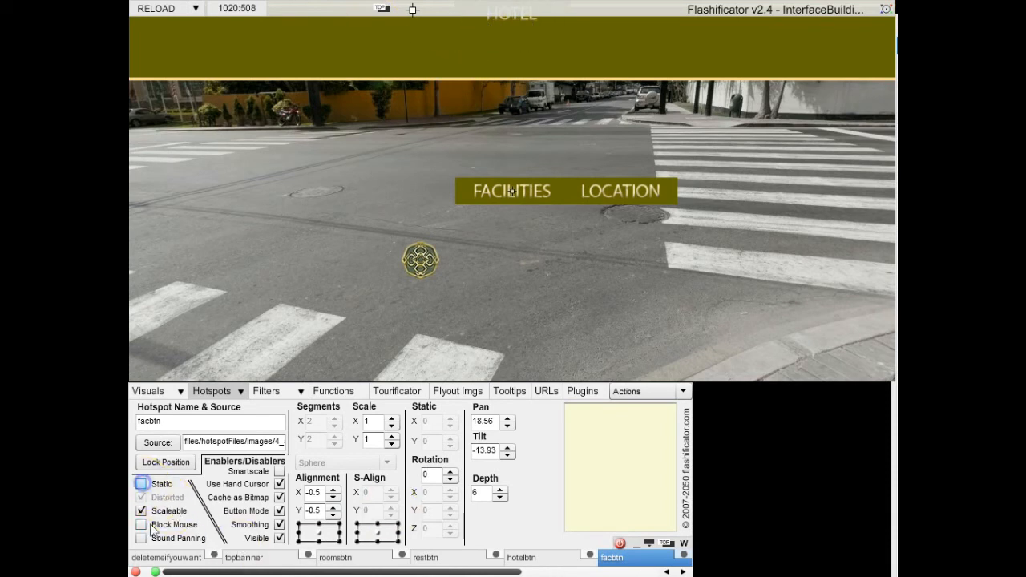
left_click(142, 484)
left_click(301, 532)
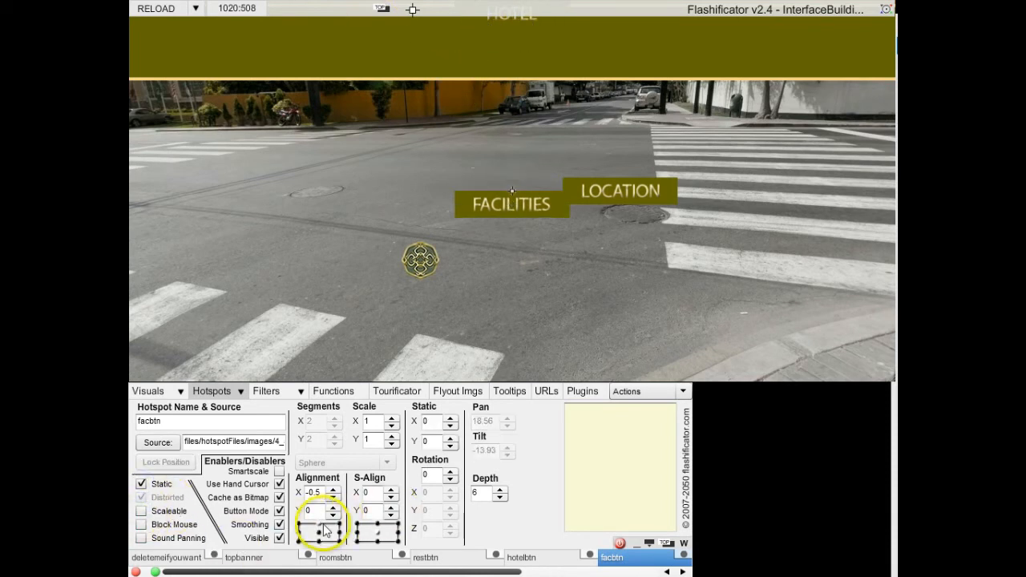
left_click(381, 531)
Make the locbtn hotspot static and non-scaleable, and anchor it top centre with Alignment Y 0 and S-Align Y -0.5.
left_click_drag(516, 571, 656, 572)
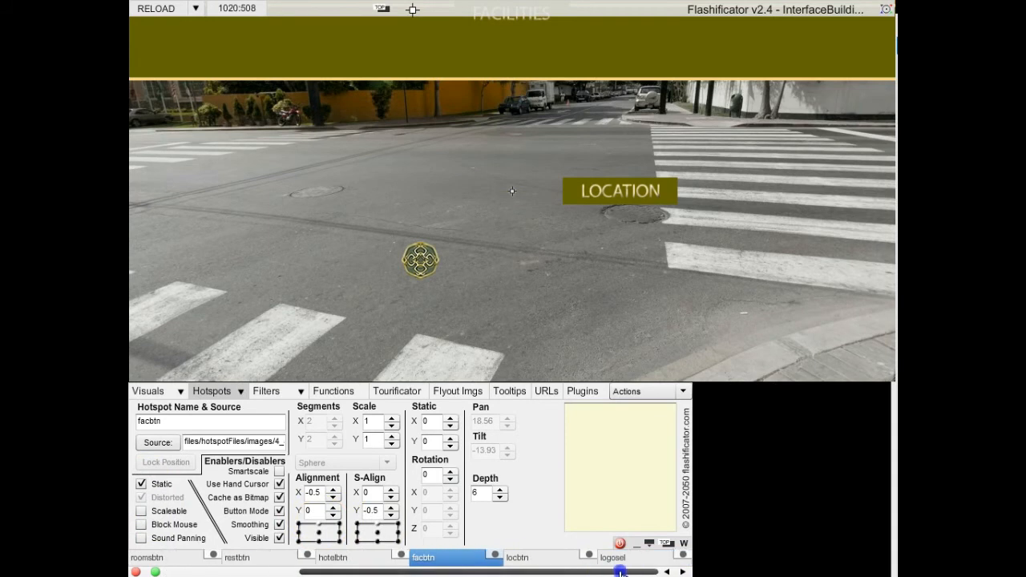
left_click(522, 556)
left_click(142, 484)
left_click(142, 484)
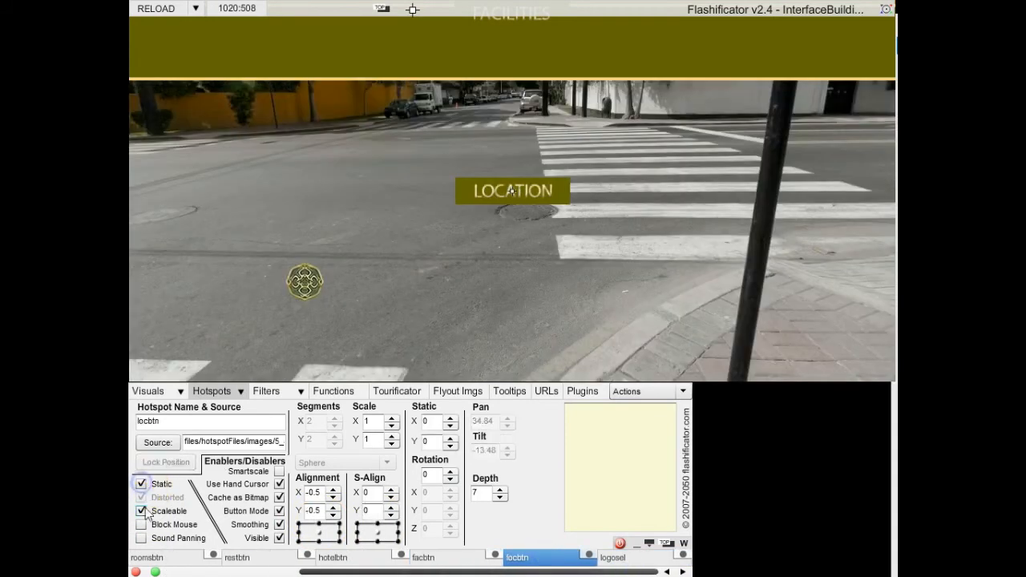
left_click(319, 525)
left_click(374, 530)
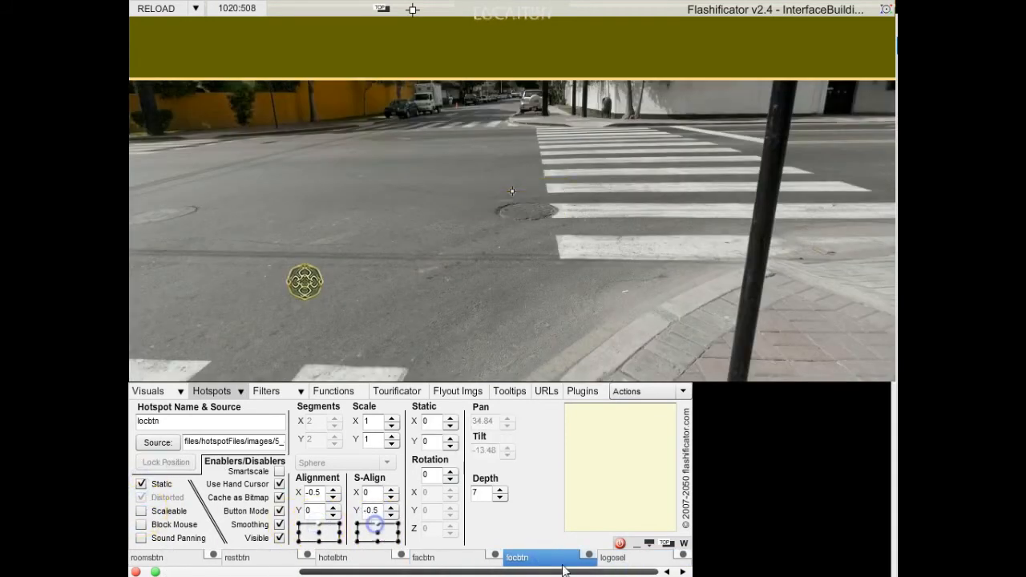
Make the logosel hotspot static and non-scaleable, and anchor it top centre with Alignment Y 0 and S-Align Y -0.5.
left_click(613, 556)
left_click(142, 485)
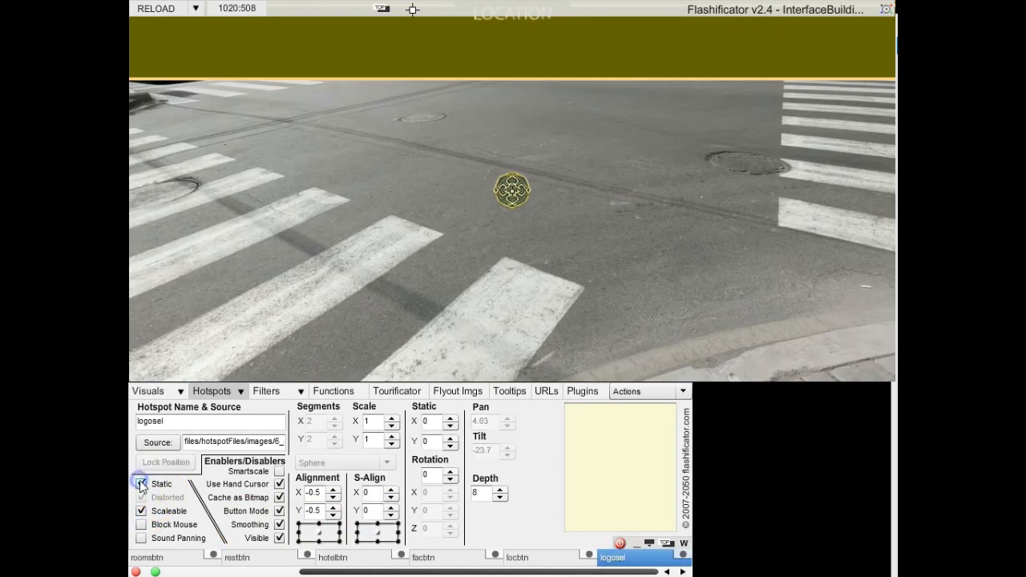
left_click(141, 511)
left_click(319, 532)
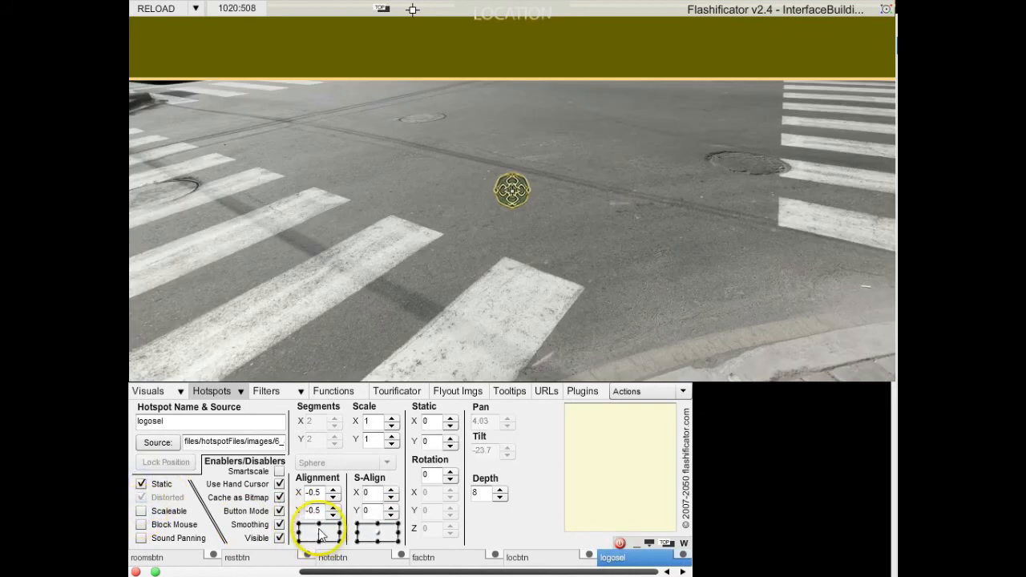
left_click(376, 531)
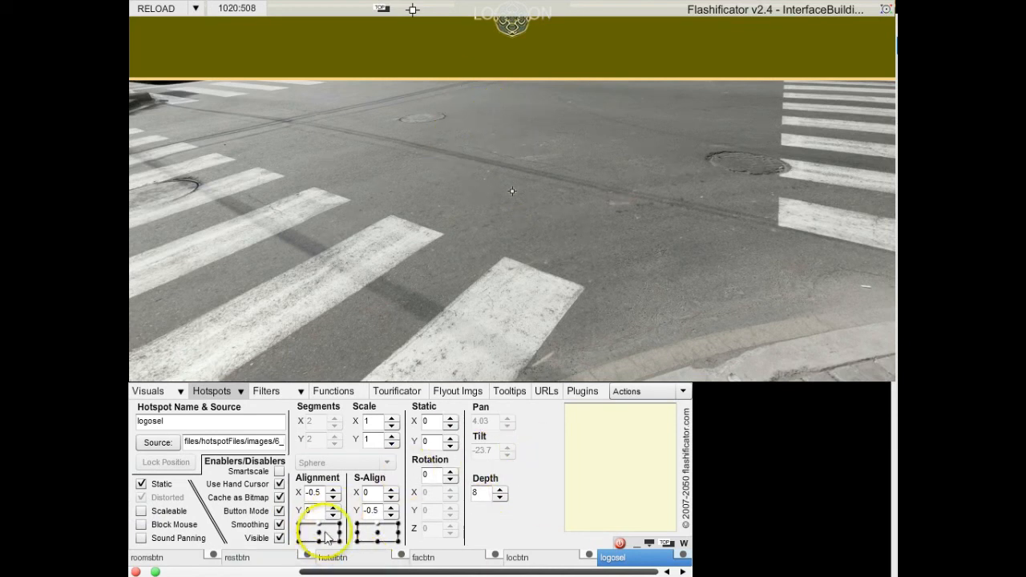
Set the roomsbtn hotspot's Static Y offset to 66 so it sits in the lower part of the banner.
left_click_drag(430, 572, 291, 573)
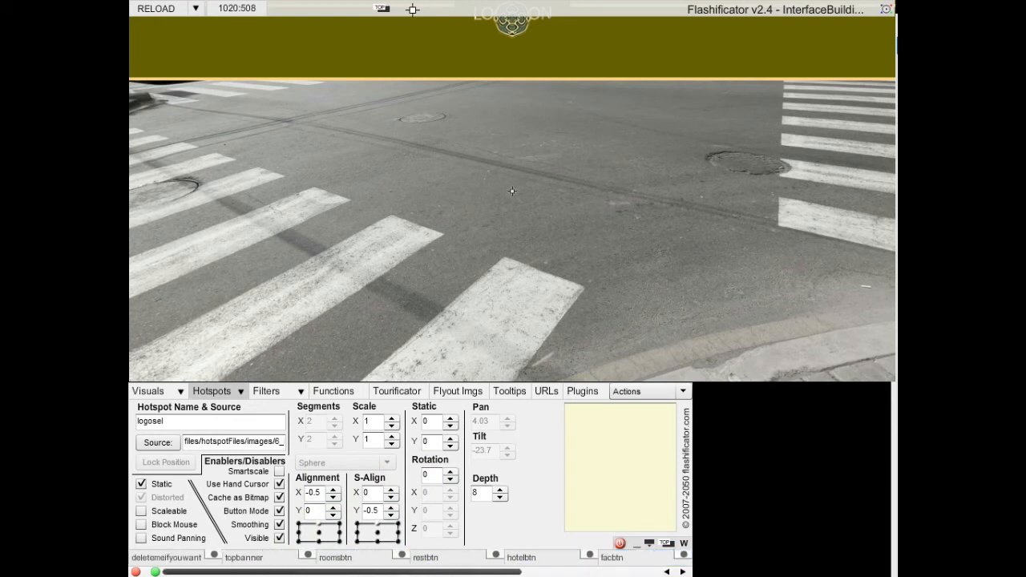
left_click(272, 561)
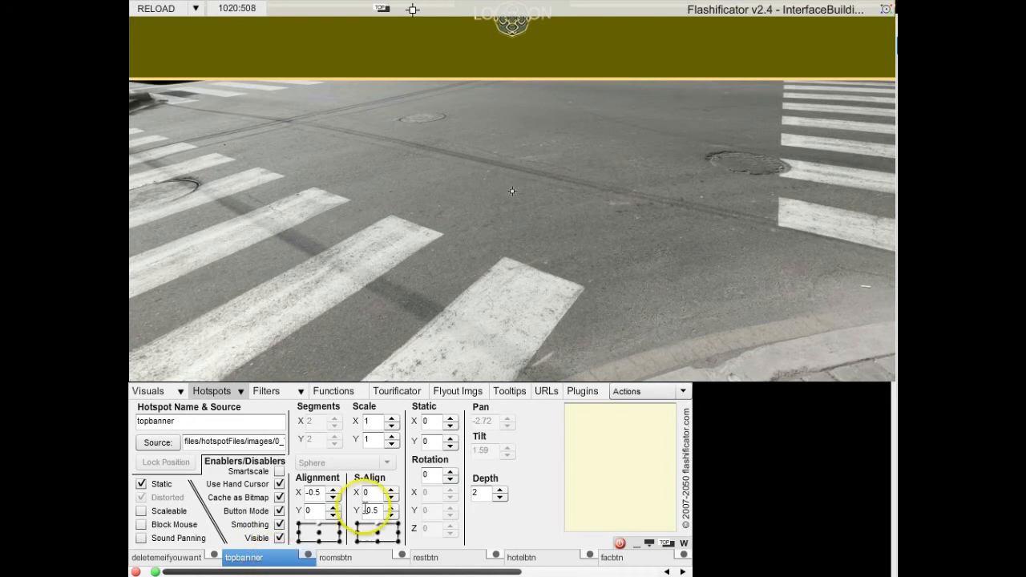
left_click(365, 562)
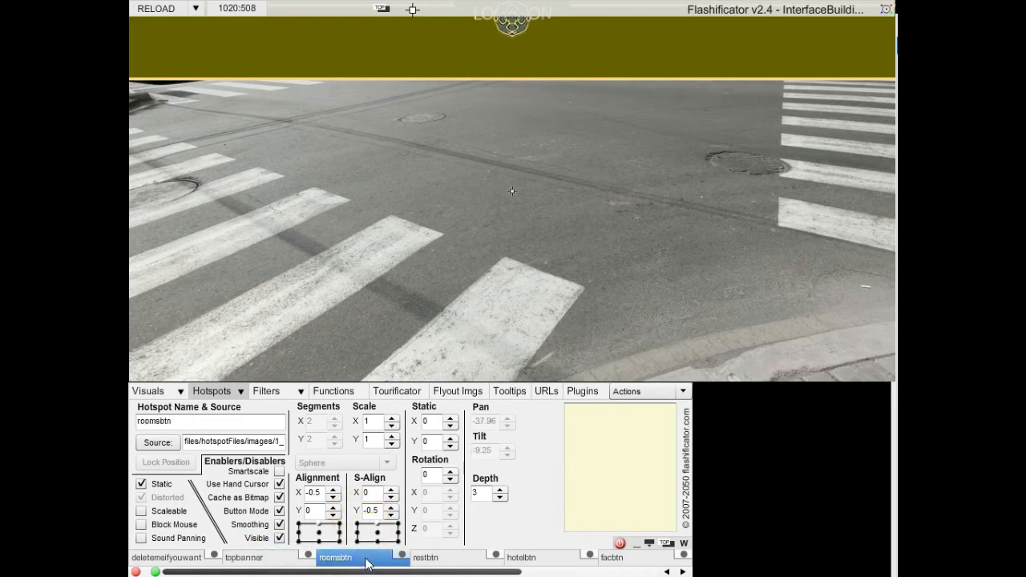
left_click(440, 439)
type("66")
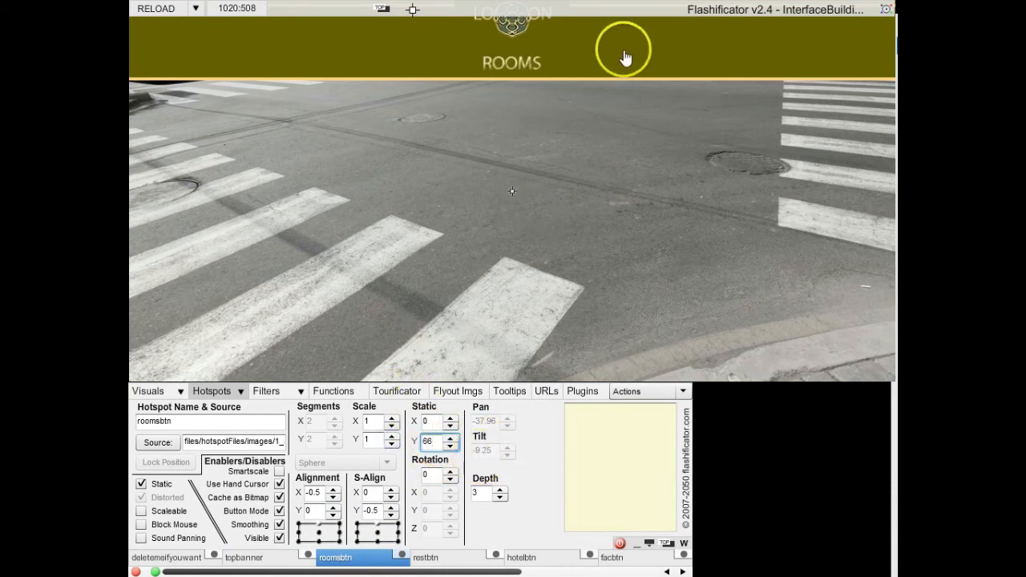
Set the restbtn hotspot's Static Y offset to 66 to line it up with the rooms button.
left_click(433, 557)
left_click(428, 441)
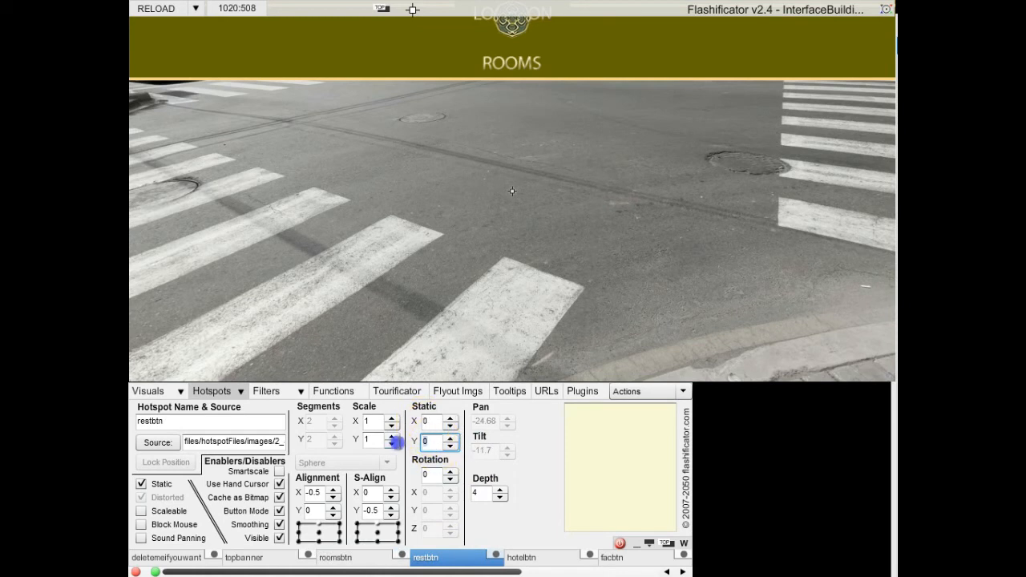
type("66")
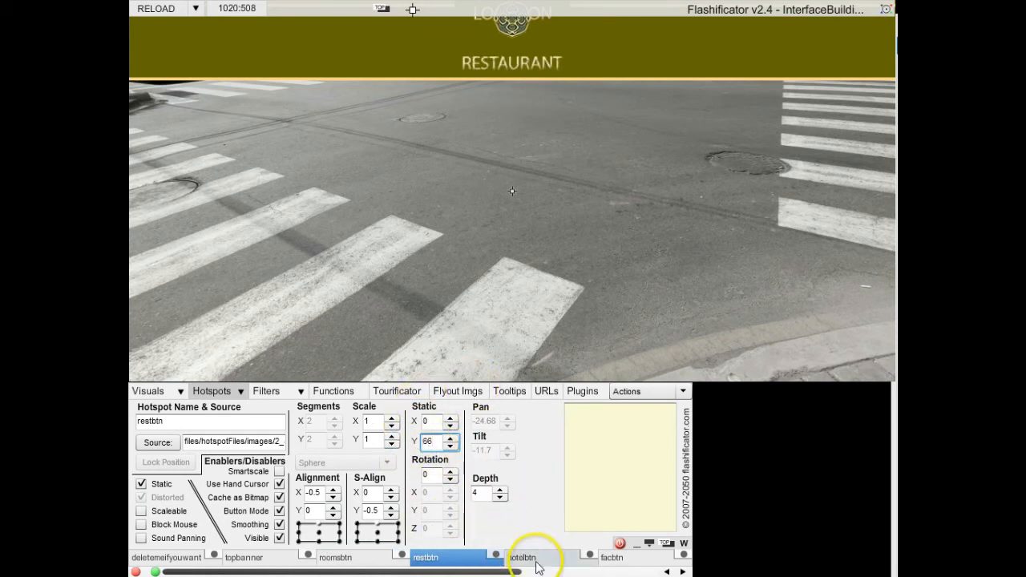
left_click(431, 421)
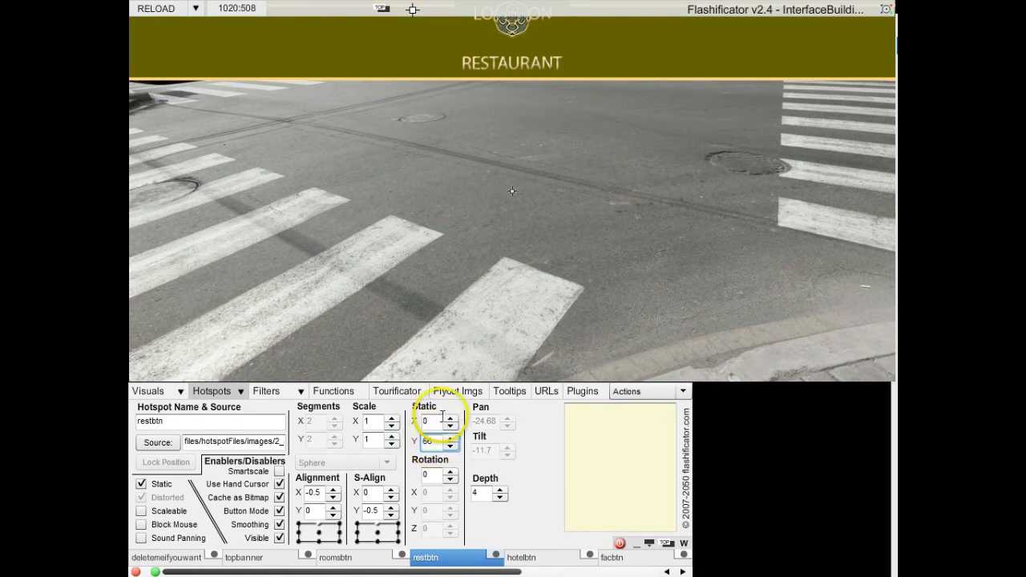
Move the hotelbtn hotspot down to the menu row by setting its Static Y offset to 66.
left_click(549, 558)
left_click(428, 440)
type("66")
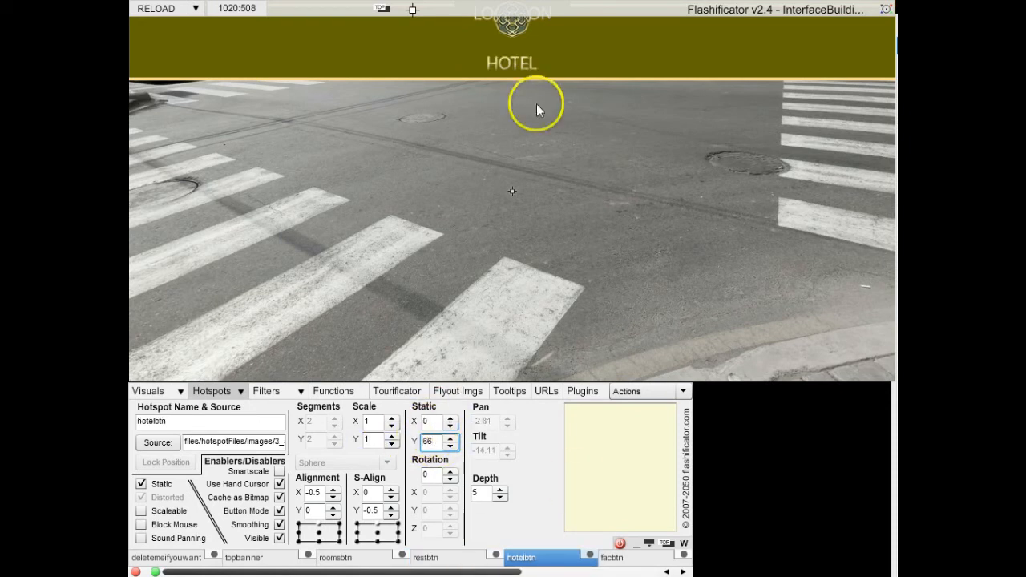
Set the Static Y offset of both the facbtn and locbtn hotspots to 66.
left_click_drag(498, 572, 659, 573)
left_click(468, 557)
left_click(433, 443)
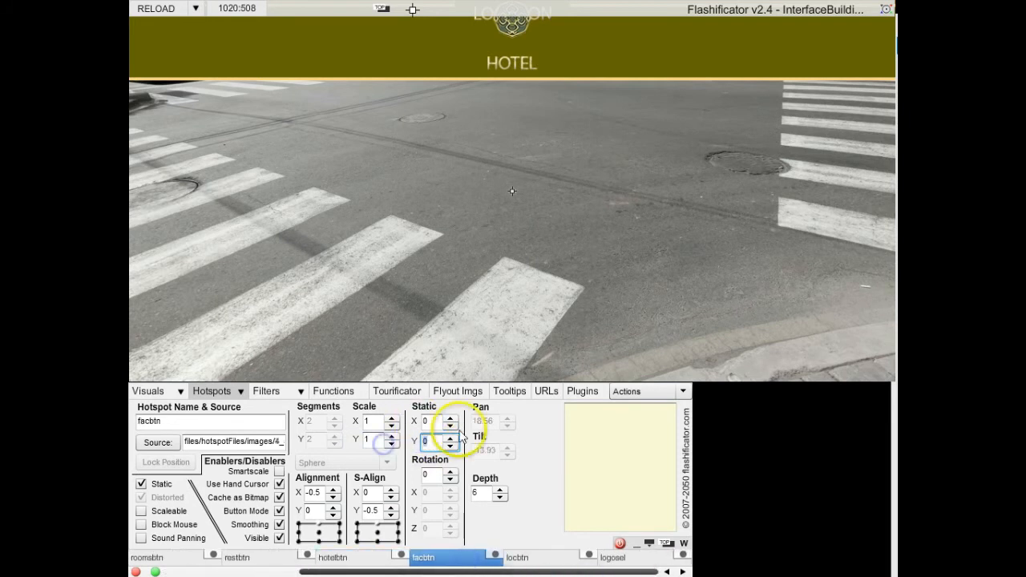
type("66")
left_click(545, 557)
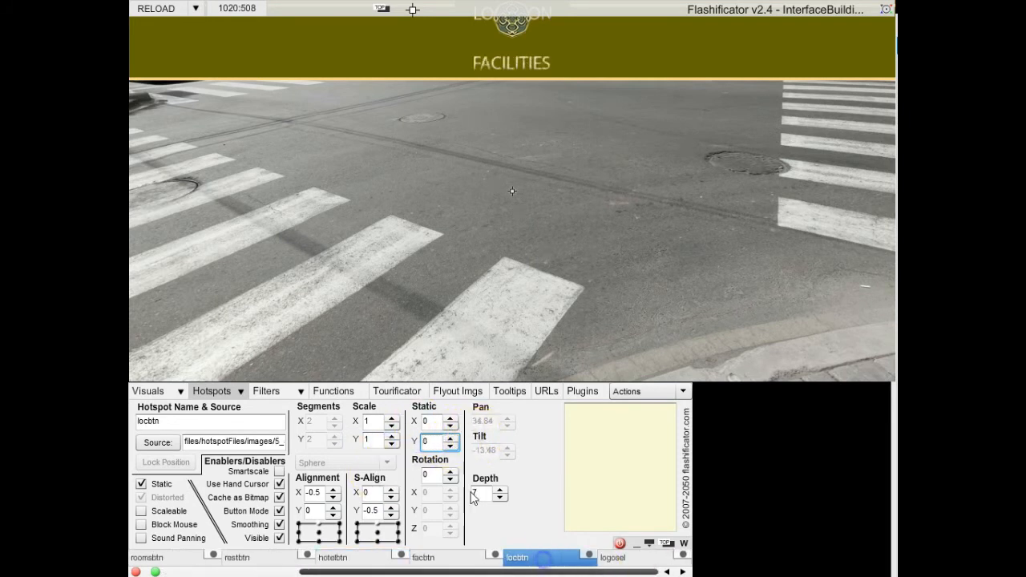
type("66")
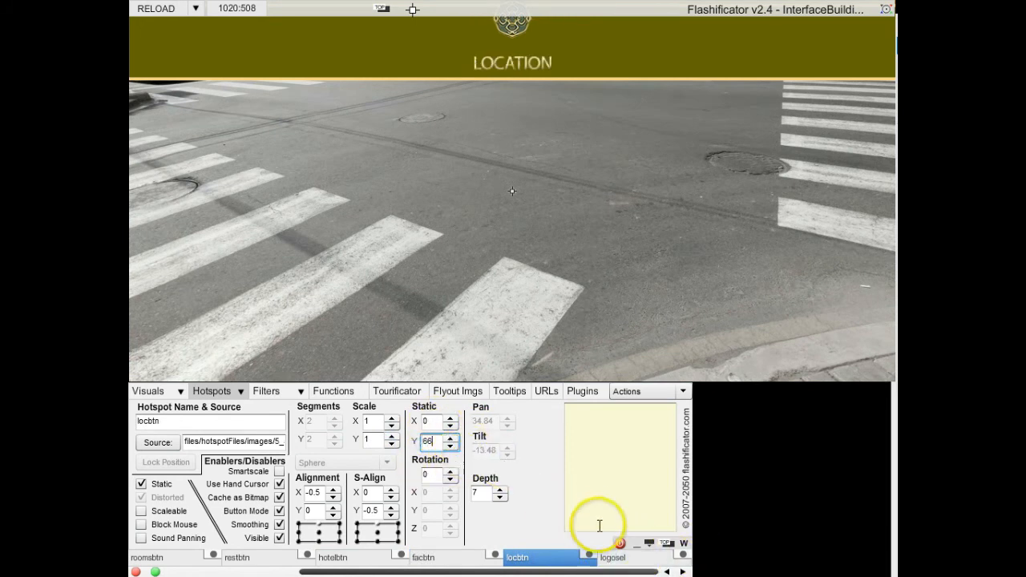
Adjust the logosel hotspot's Static Y offset to 18 so the logo sits just above the button labels.
left_click(624, 563)
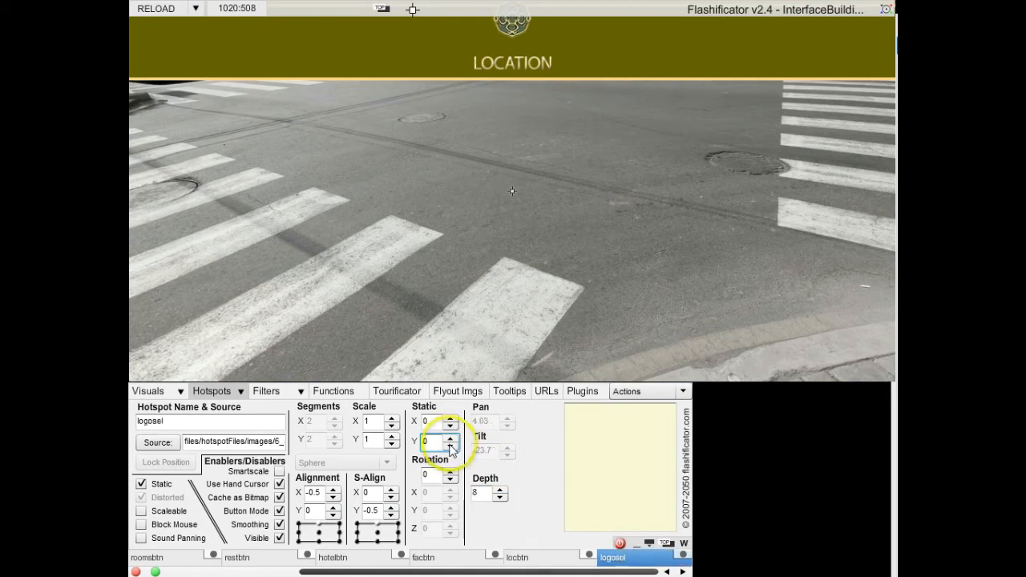
left_click(452, 445)
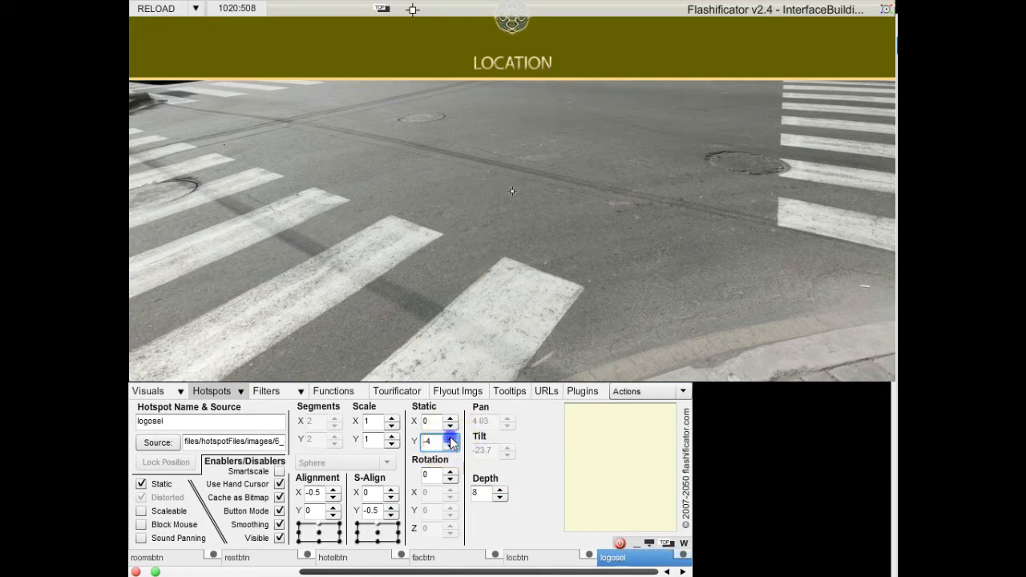
left_click(452, 439)
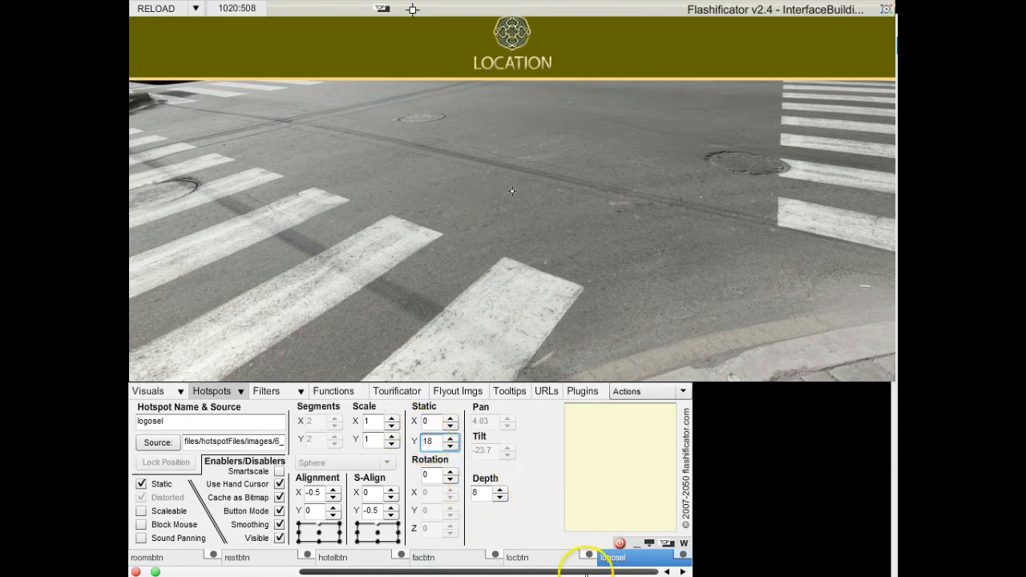
Set the roomsbtn hotspot's Static X offset to -300 to place it at the left of the menu row.
left_click_drag(588, 572, 449, 572)
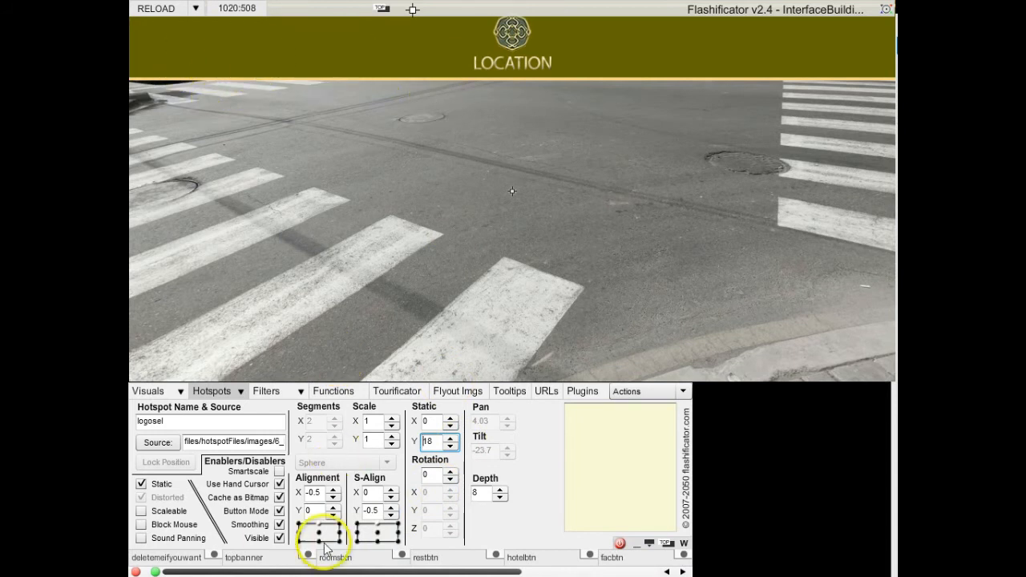
left_click(353, 563)
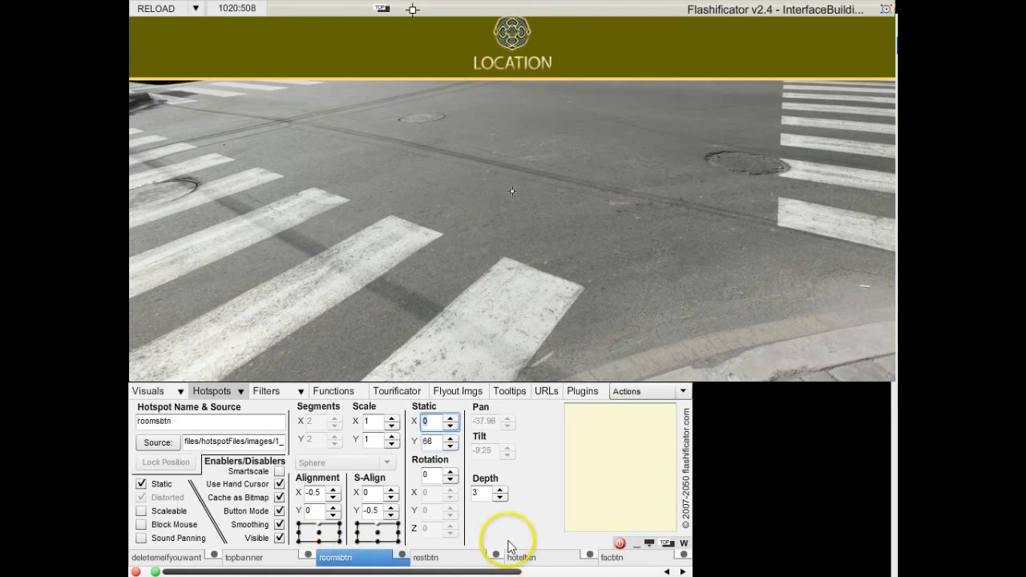
left_click(434, 422)
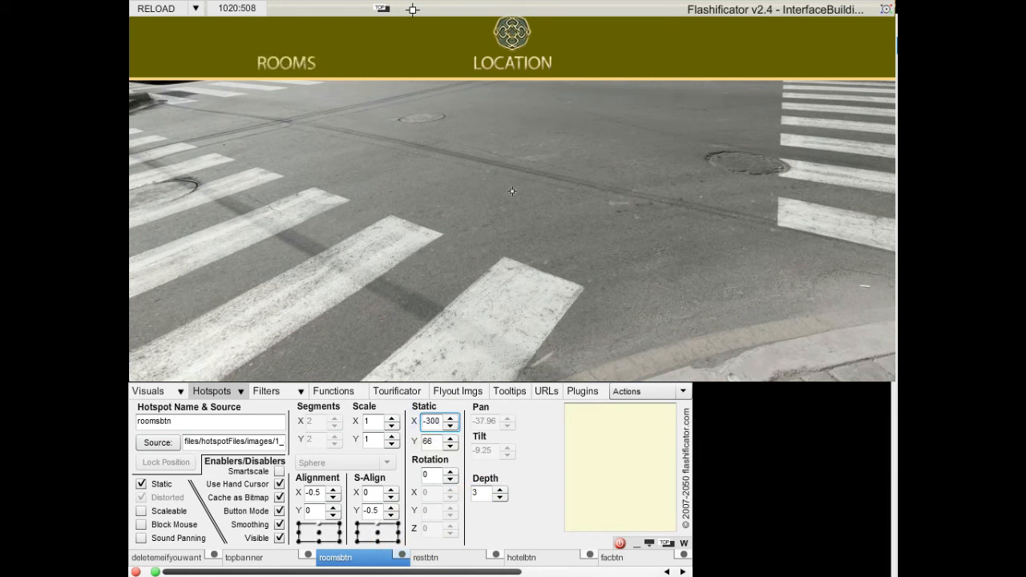
Set the restbtn hotspot's Static X offset to -150 to place it between the rooms button and the banner centre.
left_click(443, 560)
left_click_drag(438, 421, 399, 418)
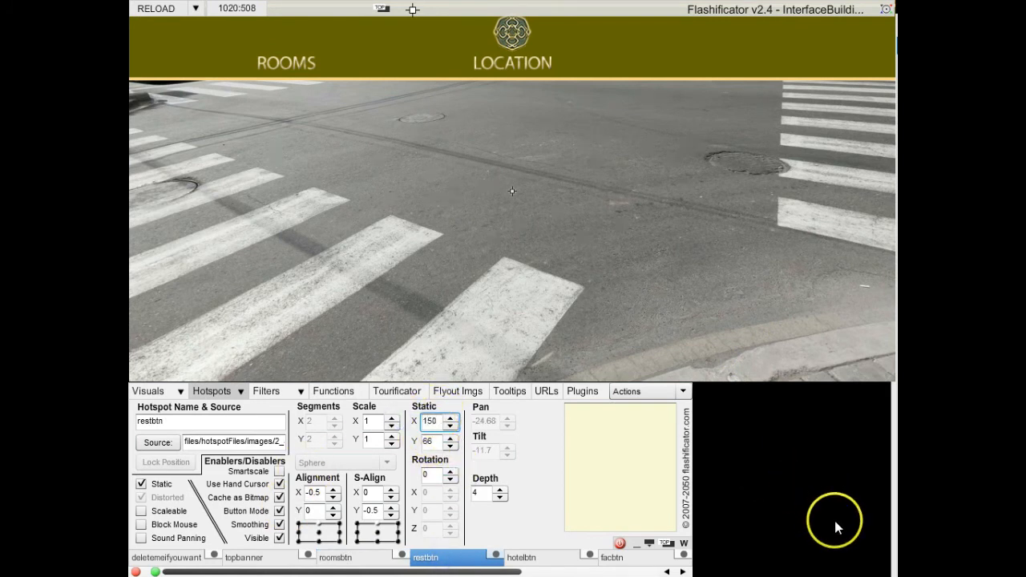
type("150")
key("Return")
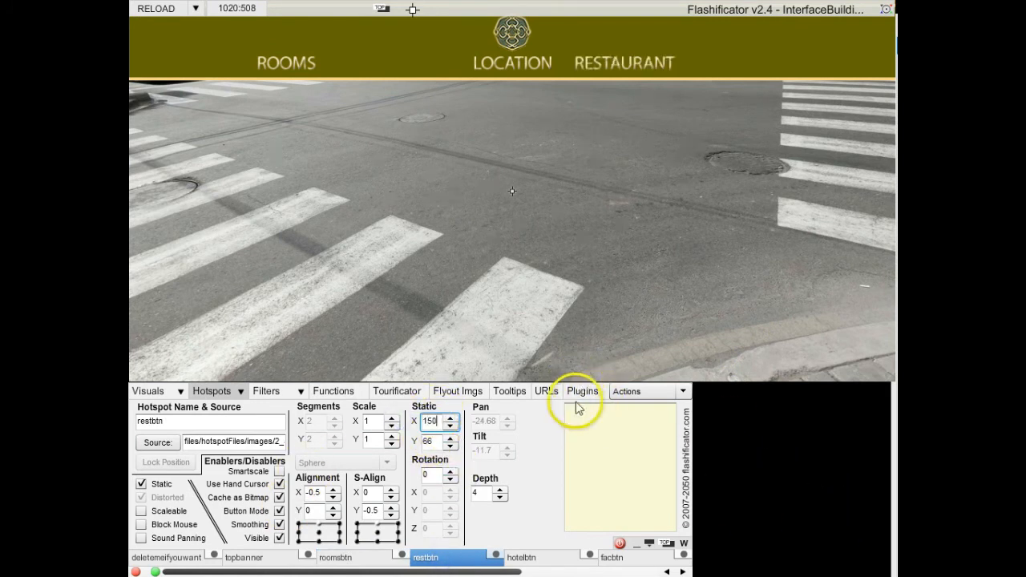
left_click(439, 443)
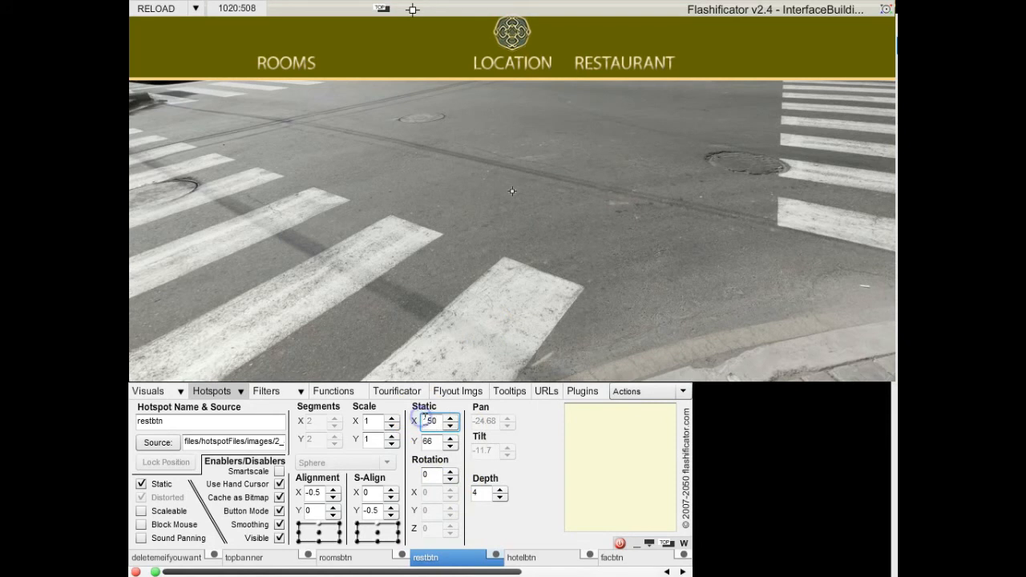
type("-")
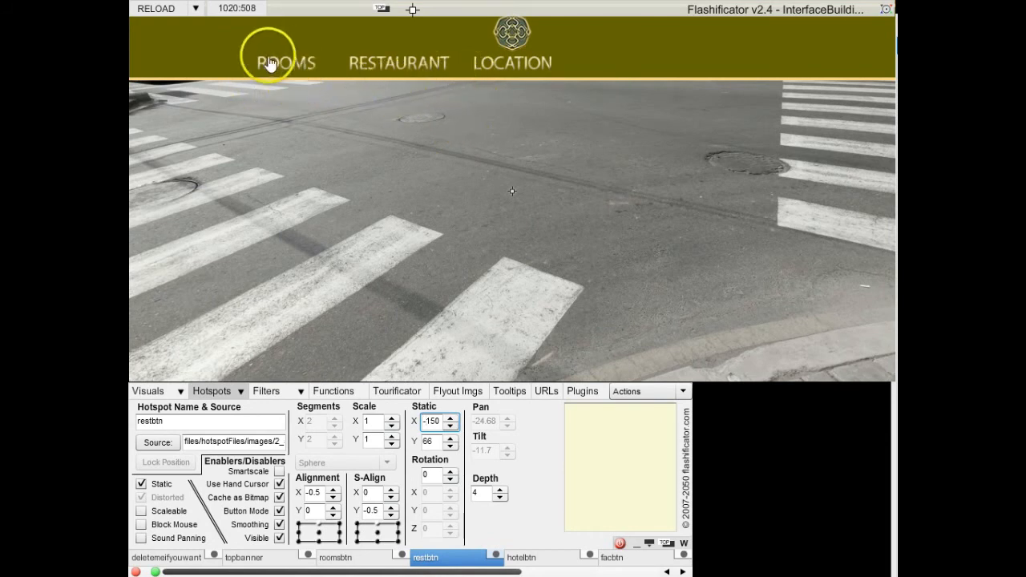
Set the locbtn hotspot's Static X offset to 300 for the right end of the menu row.
left_click(523, 70)
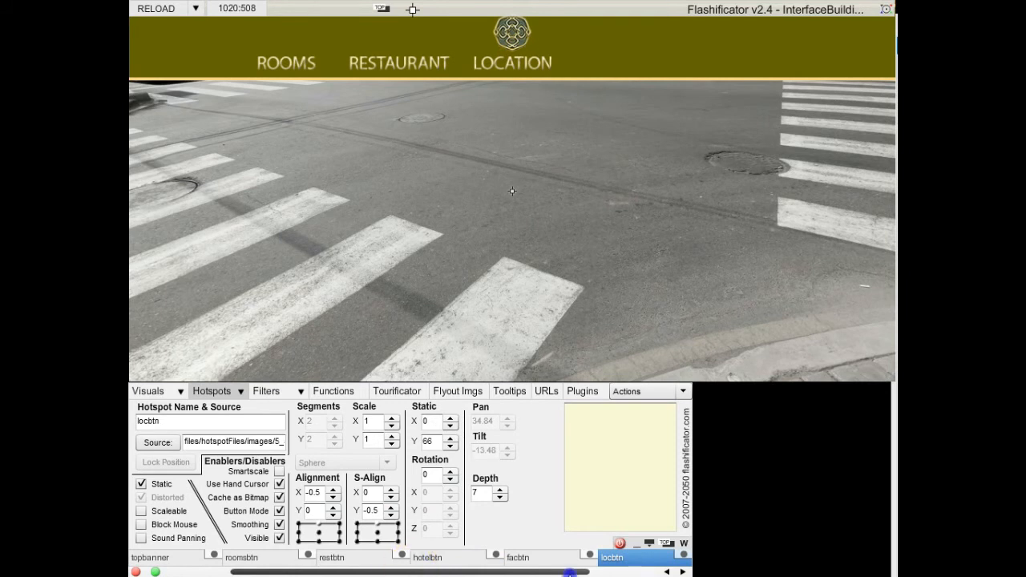
left_click(676, 572)
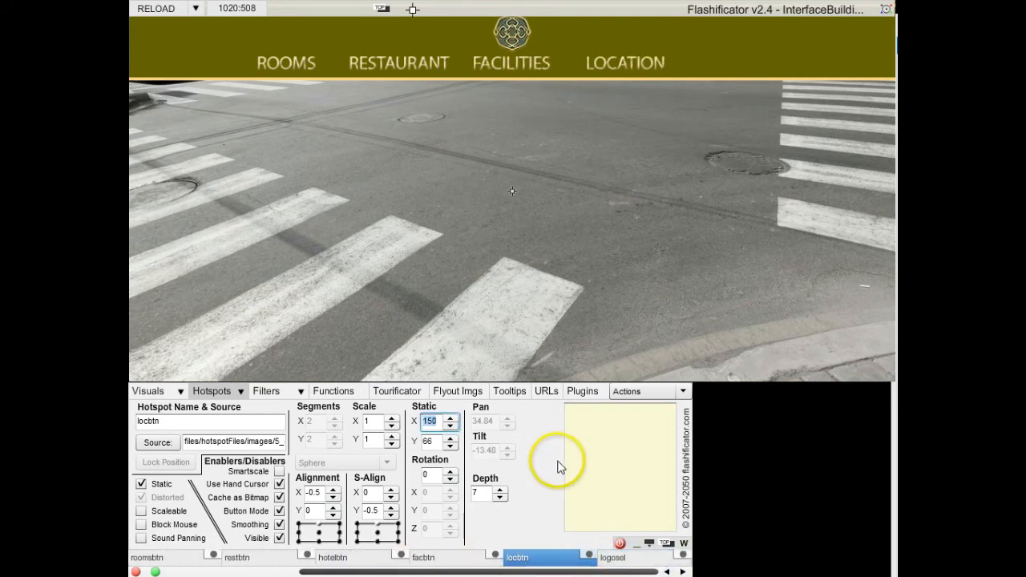
type("3")
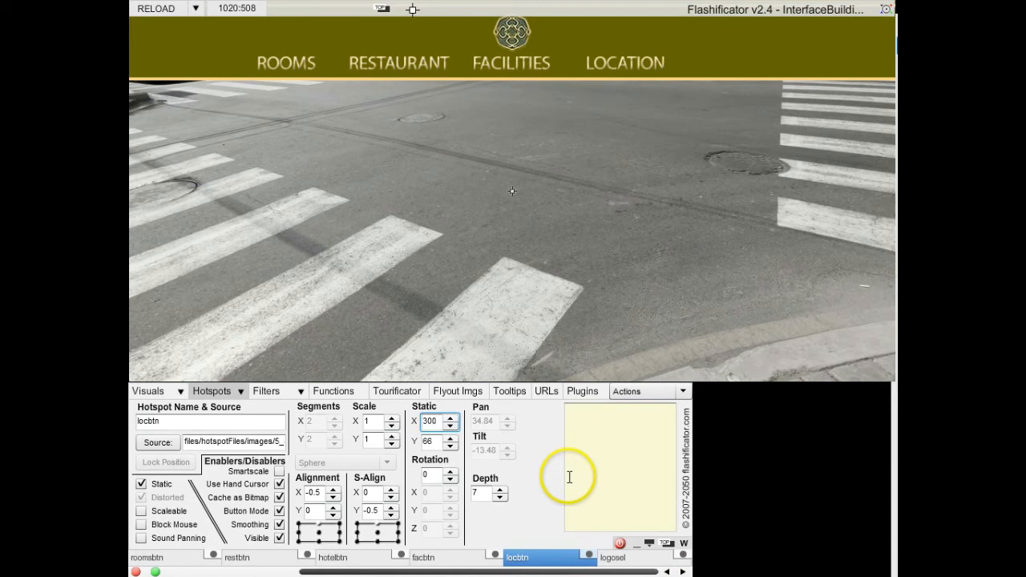
Complete the locbtn hotspot's Static X offset as 300 and set the facbtn hotspot's Static X offset to 150.
type("00")
left_click(445, 556)
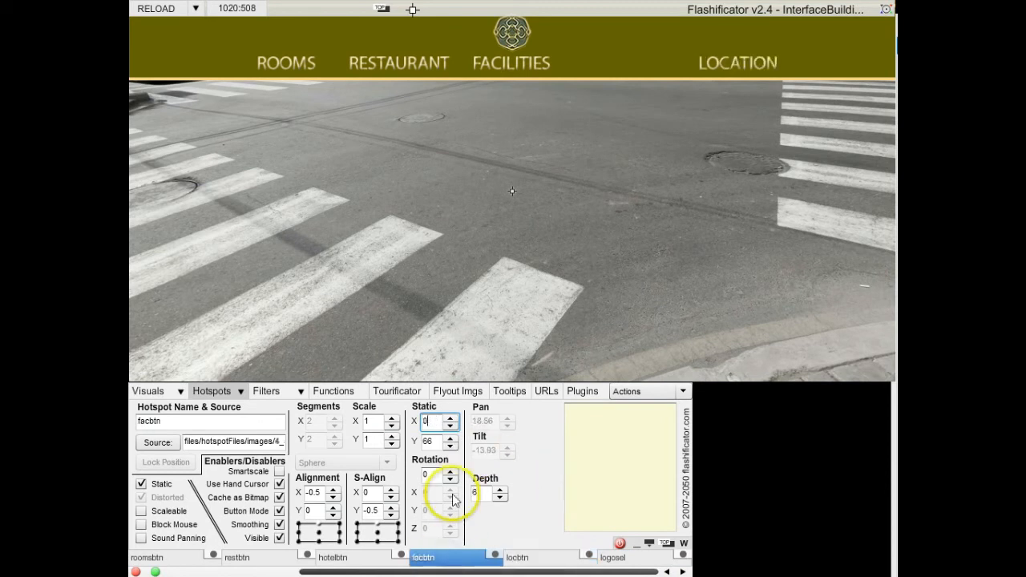
left_click(422, 423)
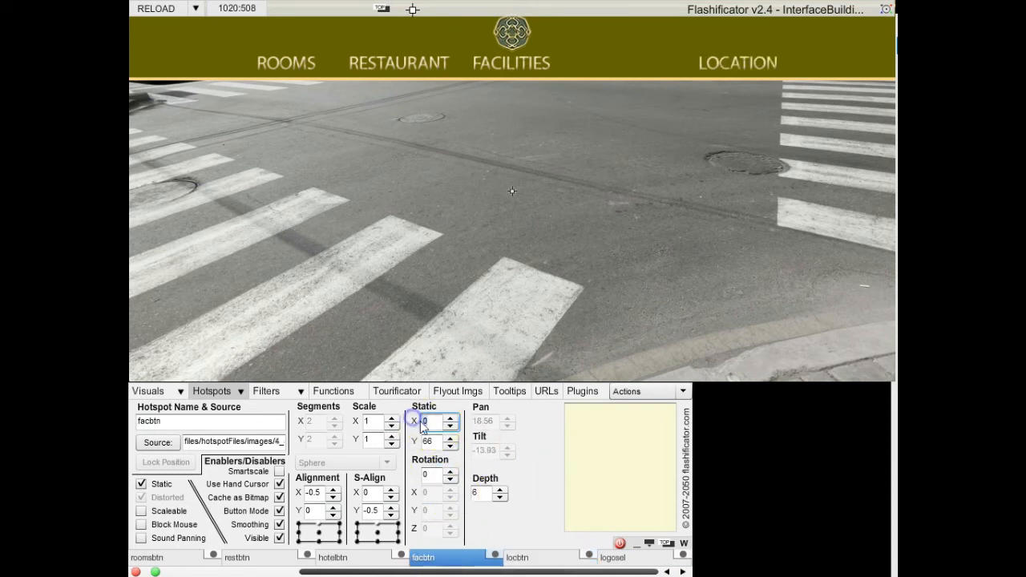
type("150")
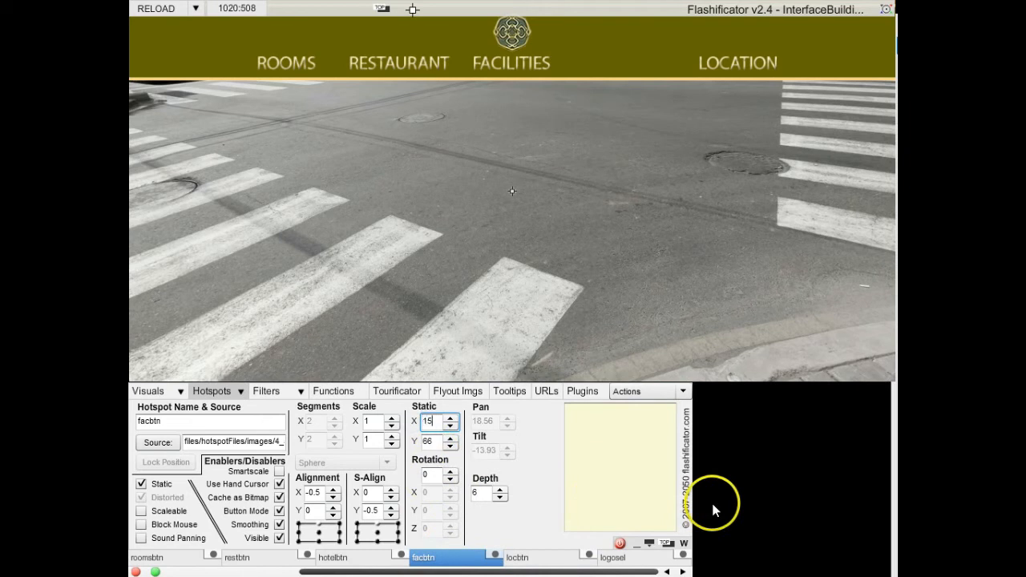
left_click(434, 438)
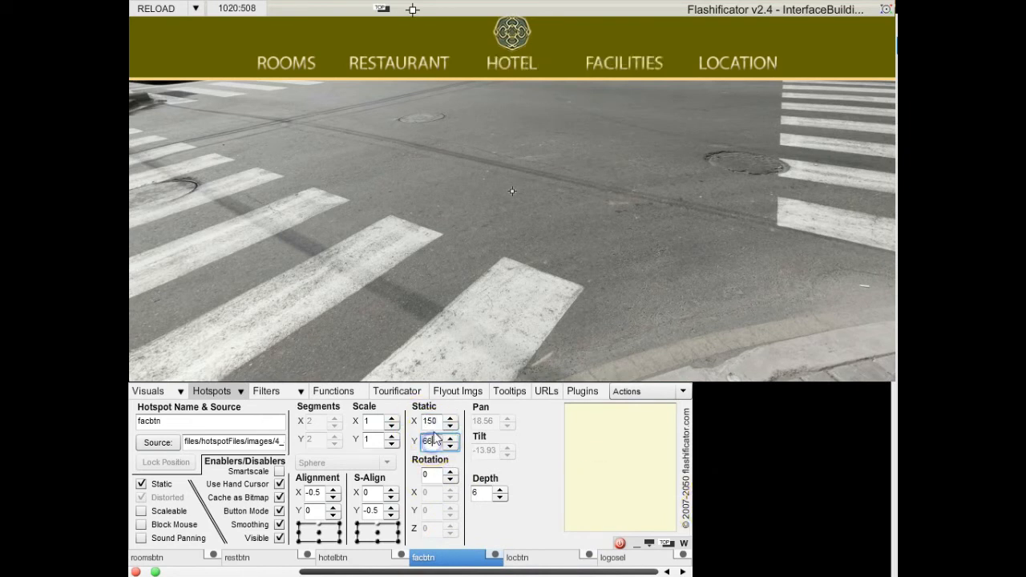
Select the logo and the menu buttons in the banner one after another to check their hotspots and static offsets.
left_click(509, 34)
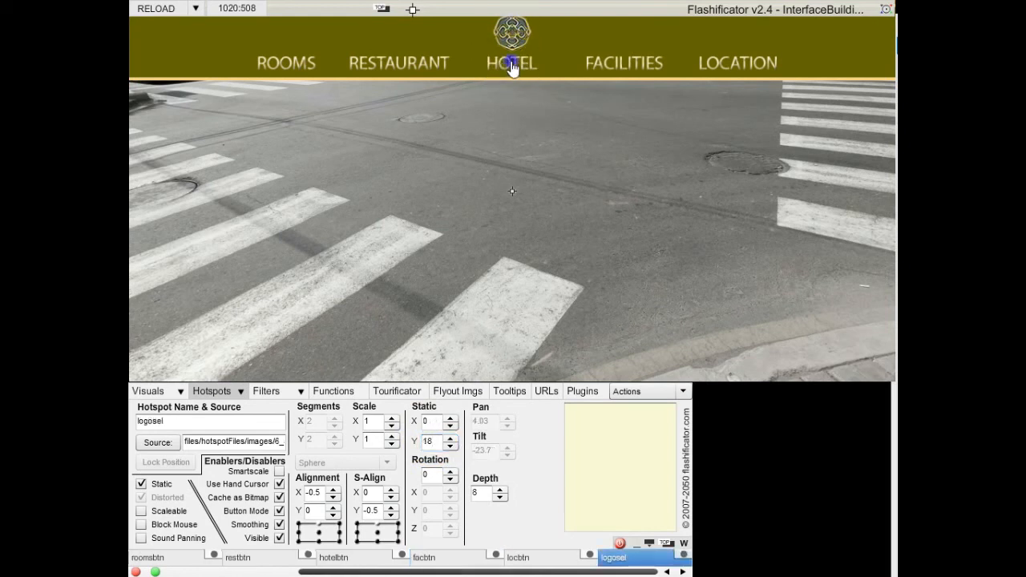
left_click(512, 64)
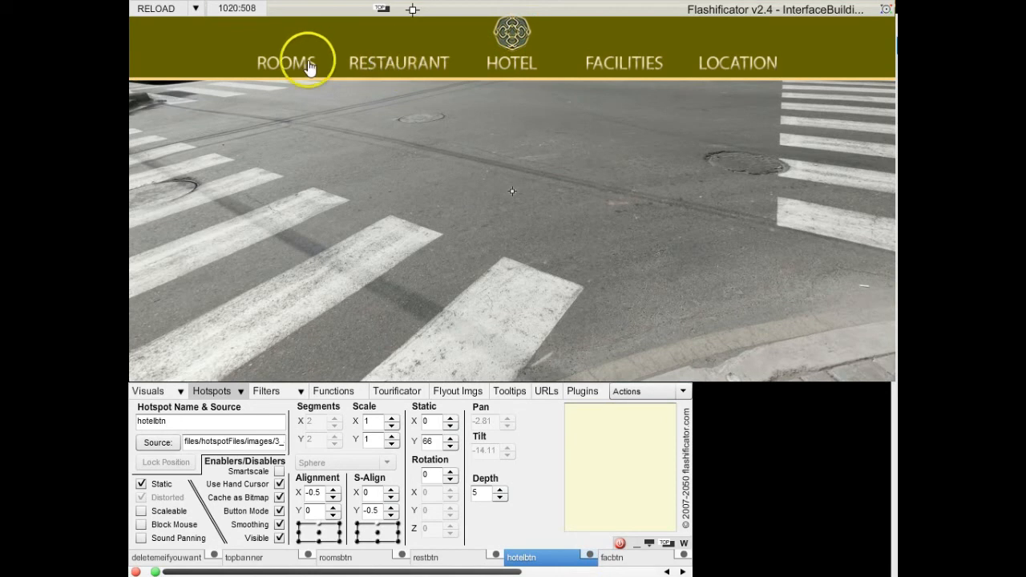
left_click(282, 66)
left_click(399, 66)
left_click(521, 68)
left_click(611, 67)
left_click(743, 66)
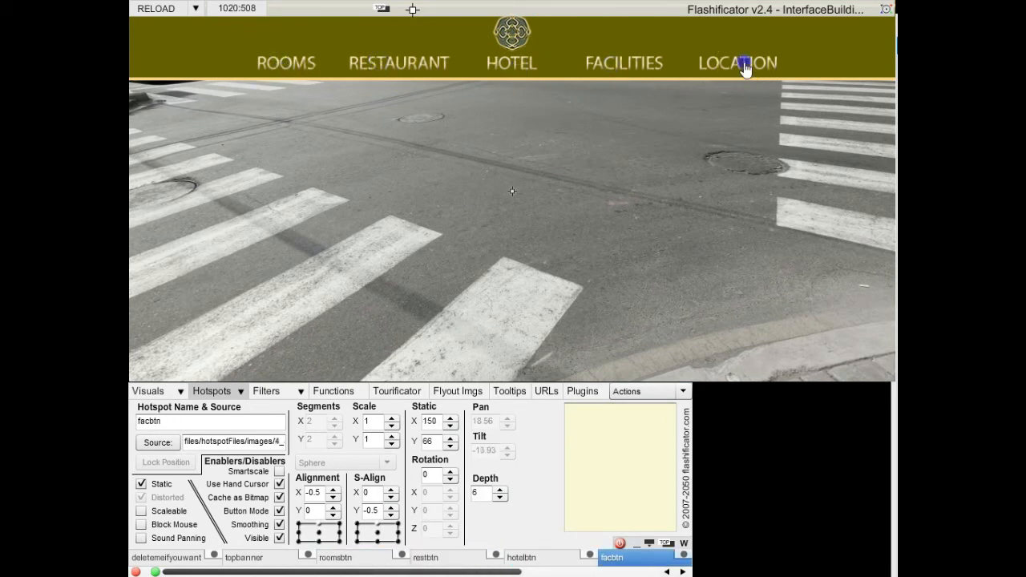
left_click(508, 64)
left_click(373, 65)
Record a new function from the roomsbtn hotspot that moves the logo horizontally to about -298, above the ROOMS button.
left_click(287, 66)
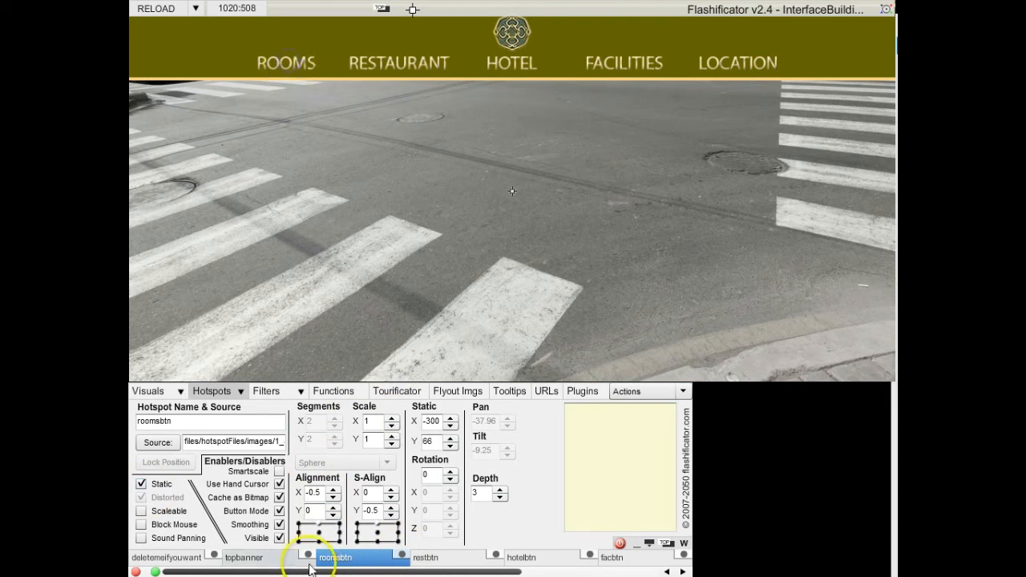
left_click(331, 391)
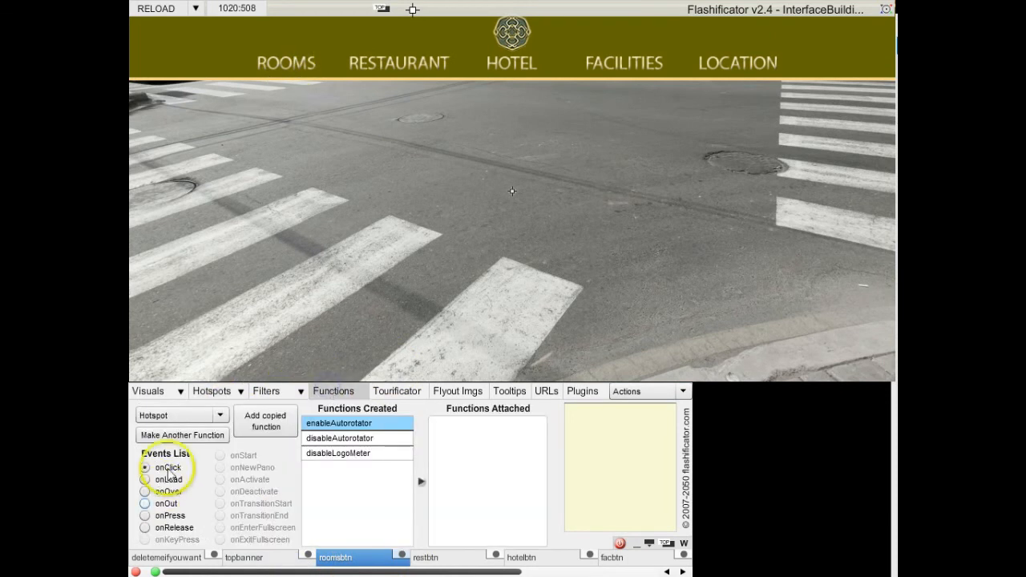
left_click(168, 436)
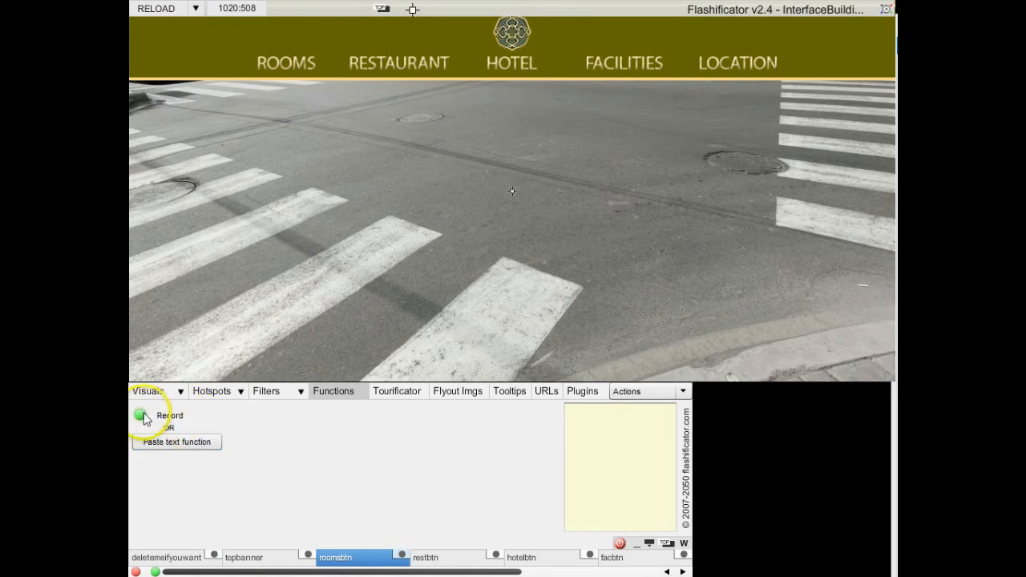
left_click(141, 417)
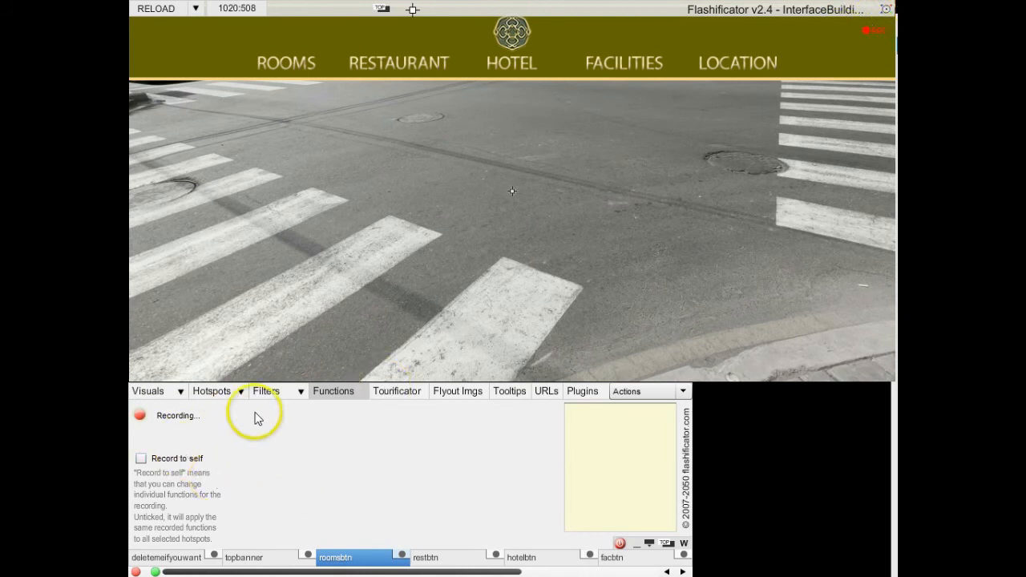
left_click(885, 10)
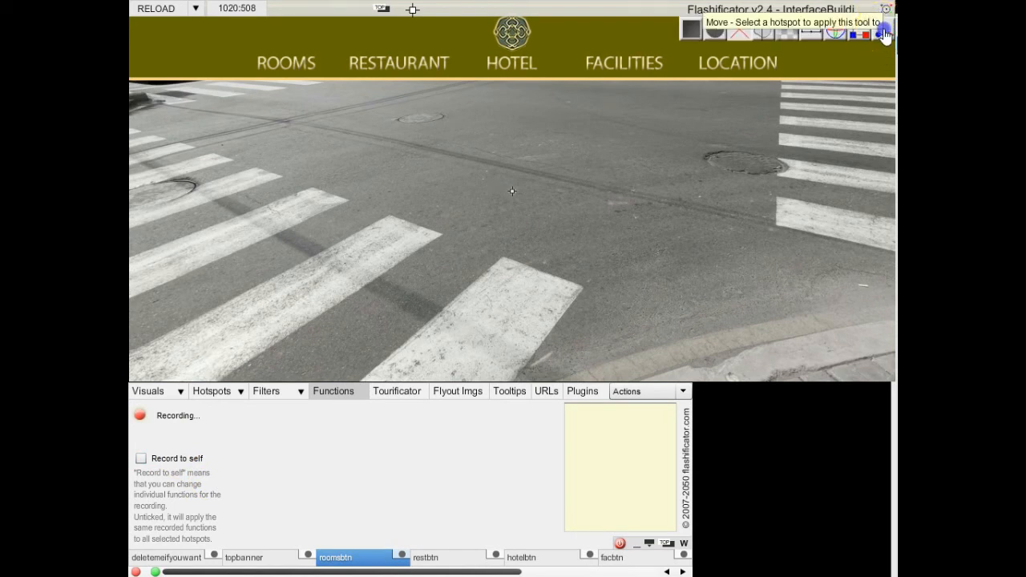
left_click(510, 33)
left_click_drag(560, 36, 338, 61)
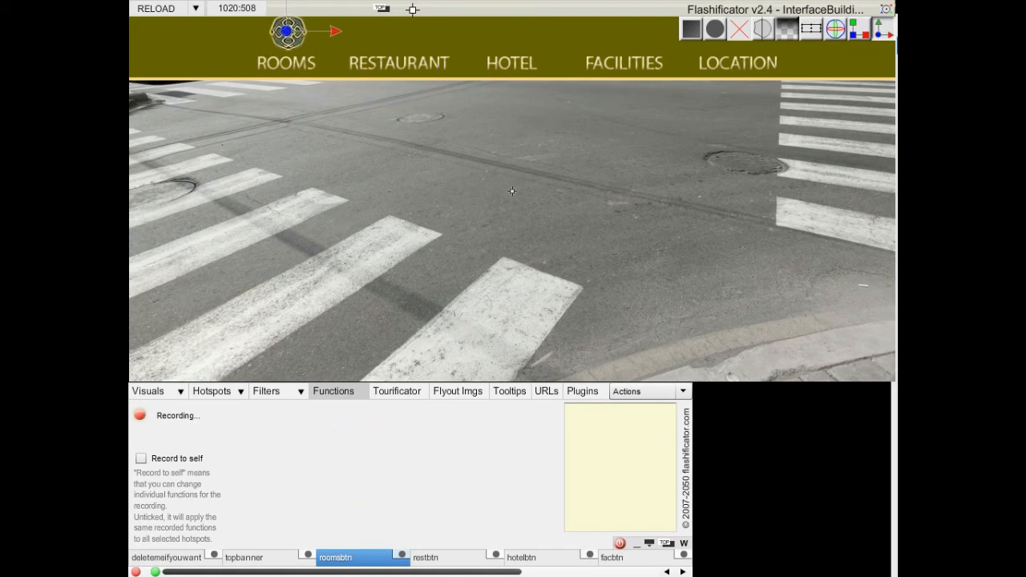
left_click(886, 11)
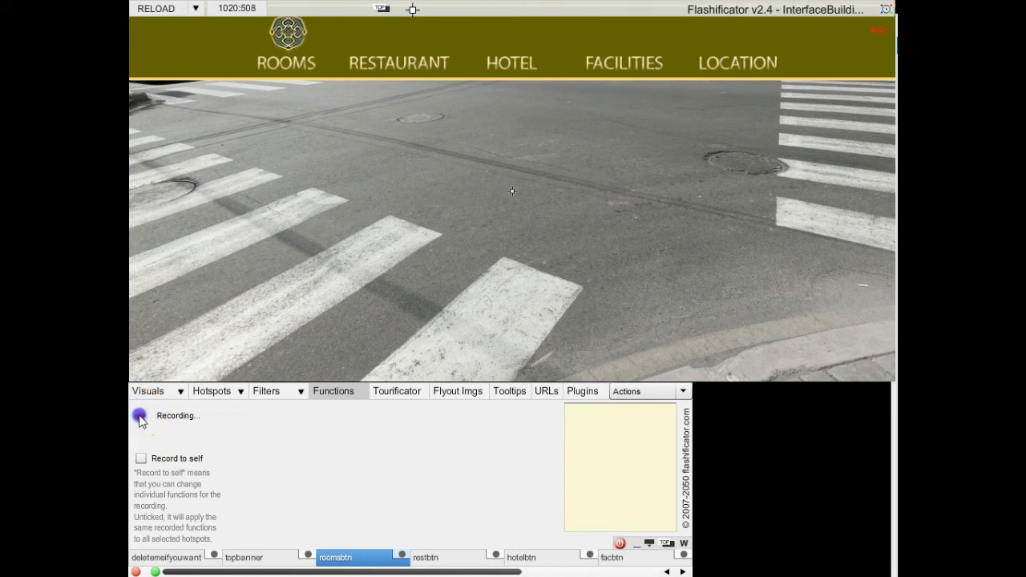
left_click(140, 418)
Name the recorded function L1move, without a generated reverse, and set the time of its logosel.staticx change to 500 milliseconds.
left_click(141, 459)
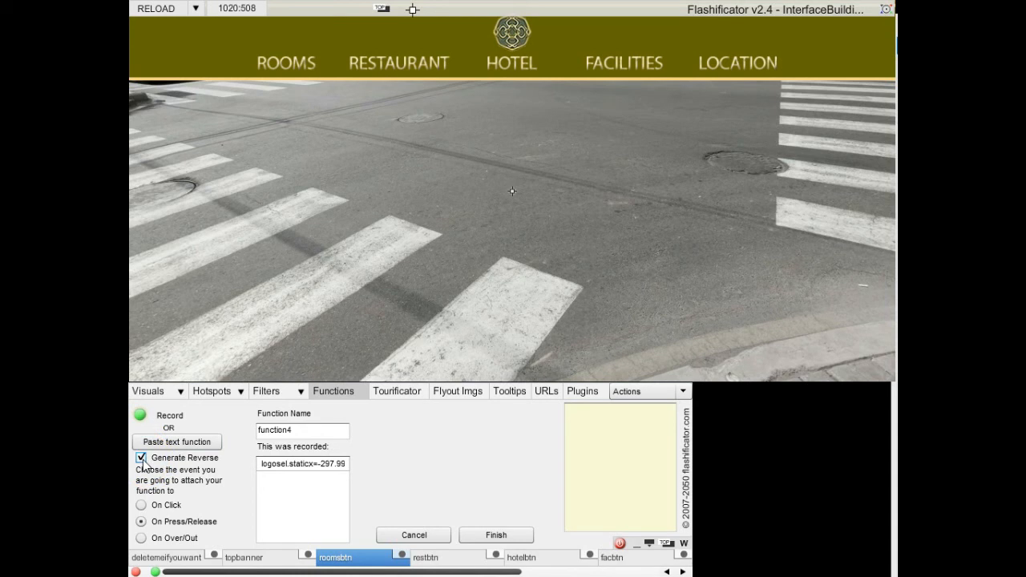
left_click(141, 459)
double_click(271, 430)
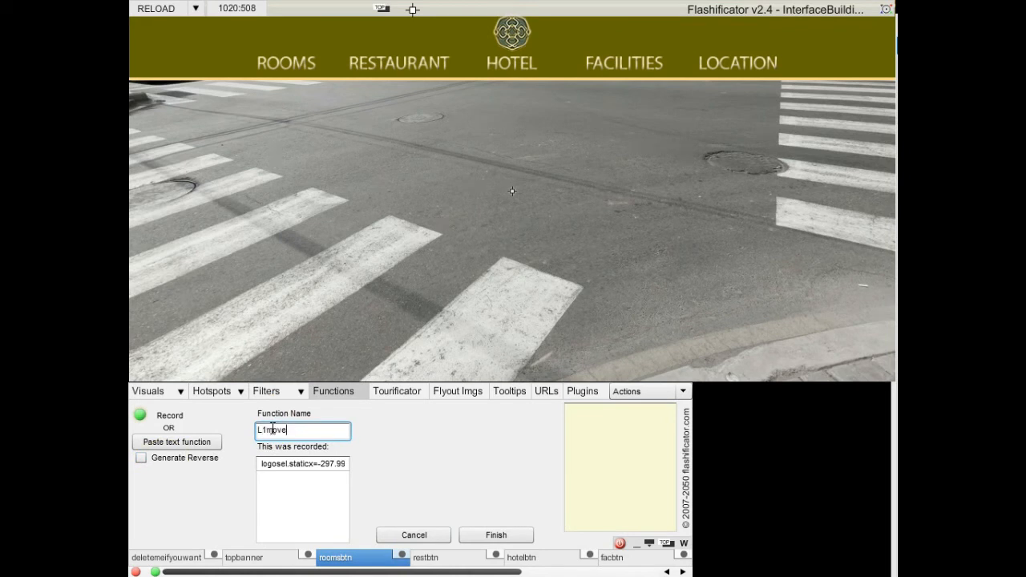
left_click(302, 466)
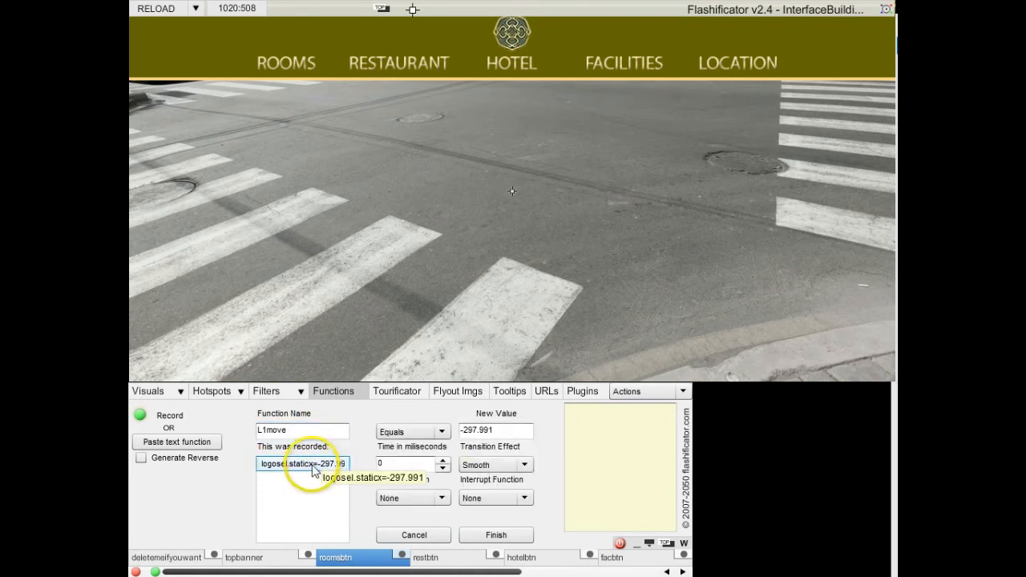
left_click(378, 465)
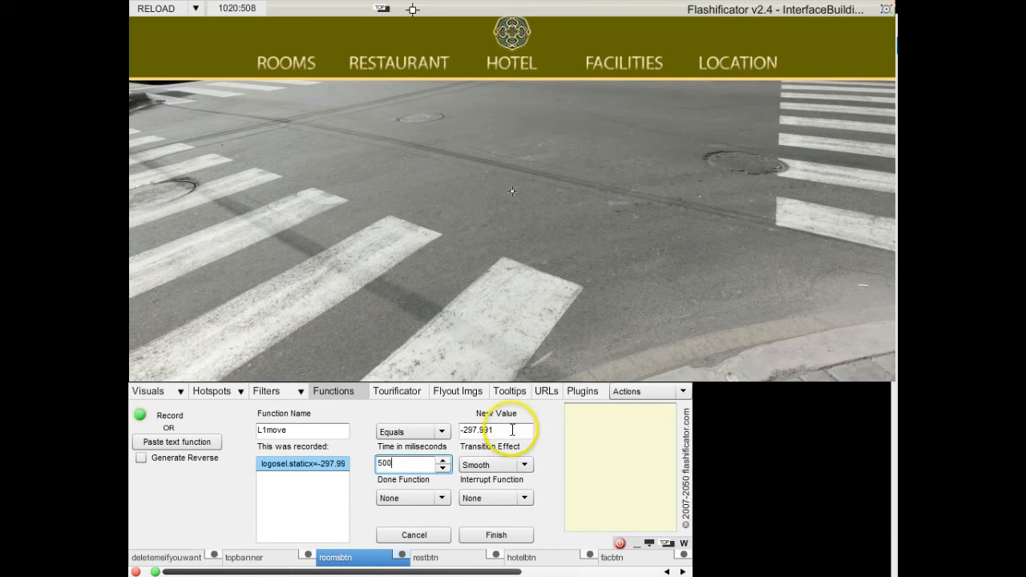
left_click(498, 539)
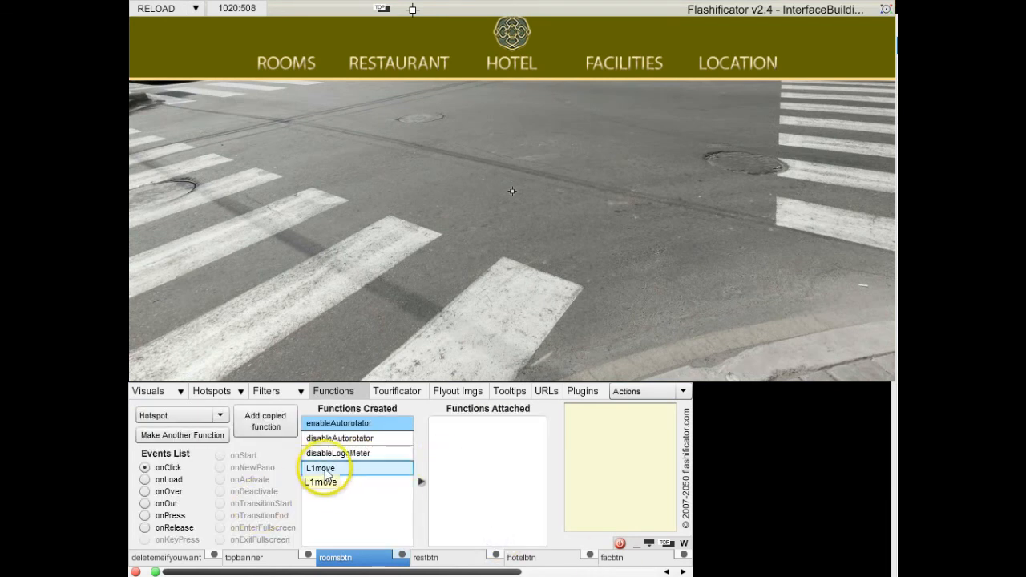
Attach L1move to the roomsbtn hotspot's onClick event and test it with the ROOMS button in the banner.
left_click(333, 473)
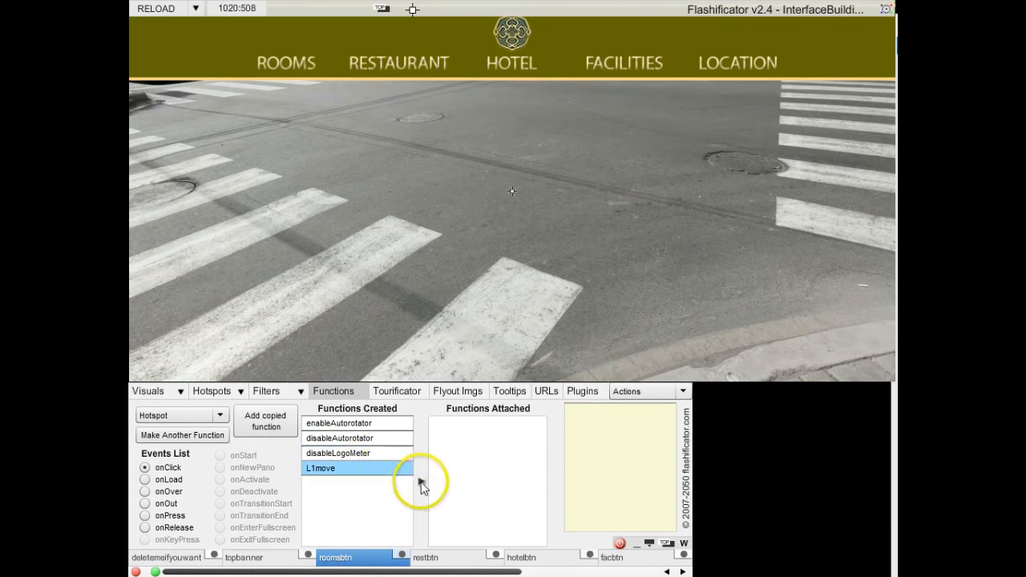
left_click(420, 481)
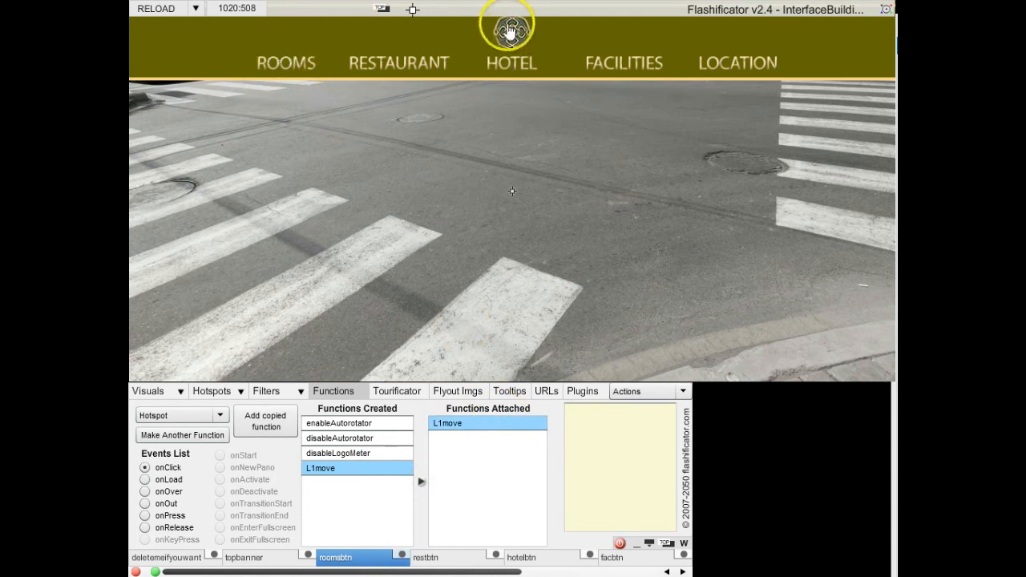
left_click(270, 65)
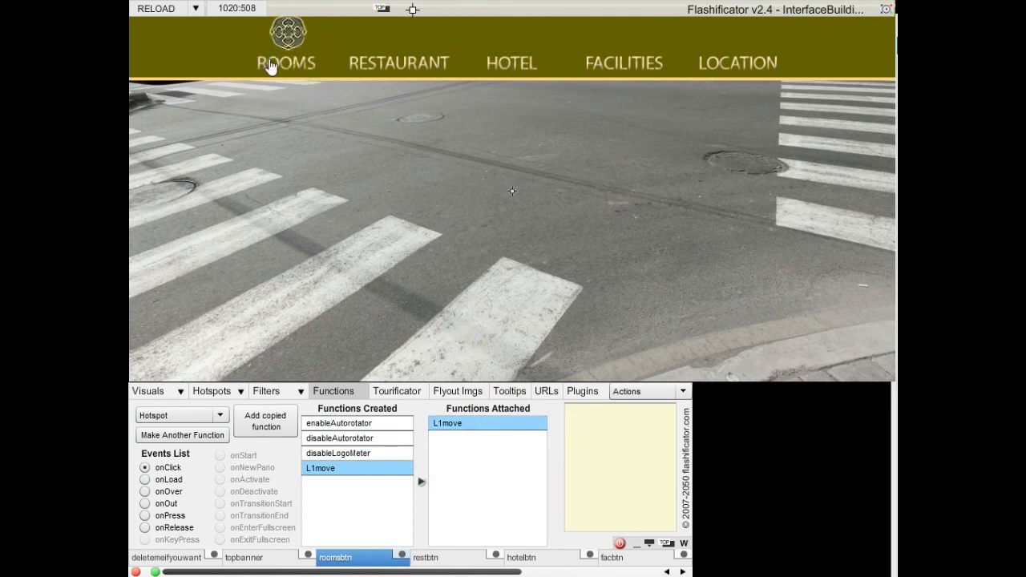
left_click(443, 437)
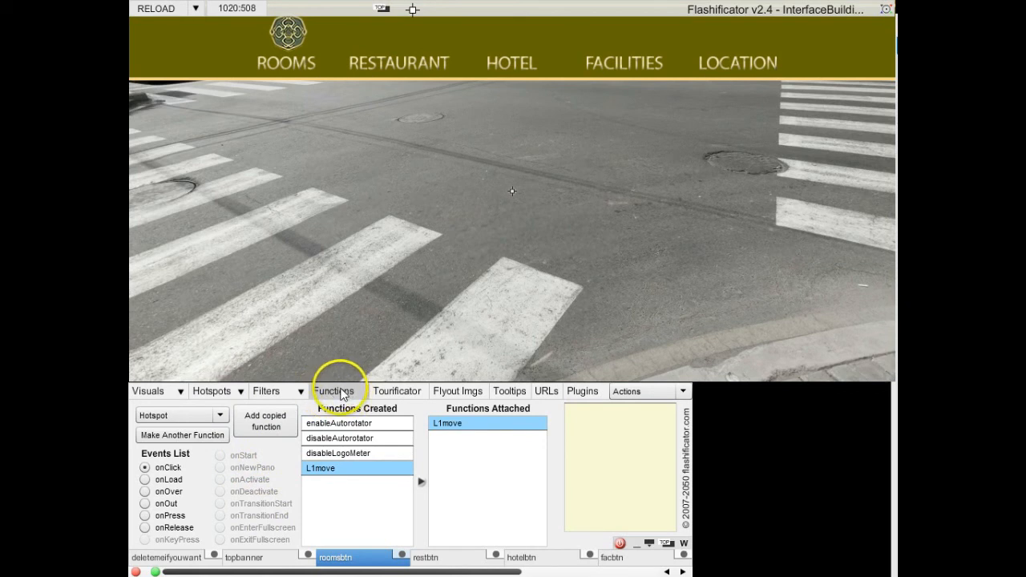
Record another function that moves the logo horizontally to about -149, above the RESTAURANT button.
left_click(183, 437)
left_click(143, 415)
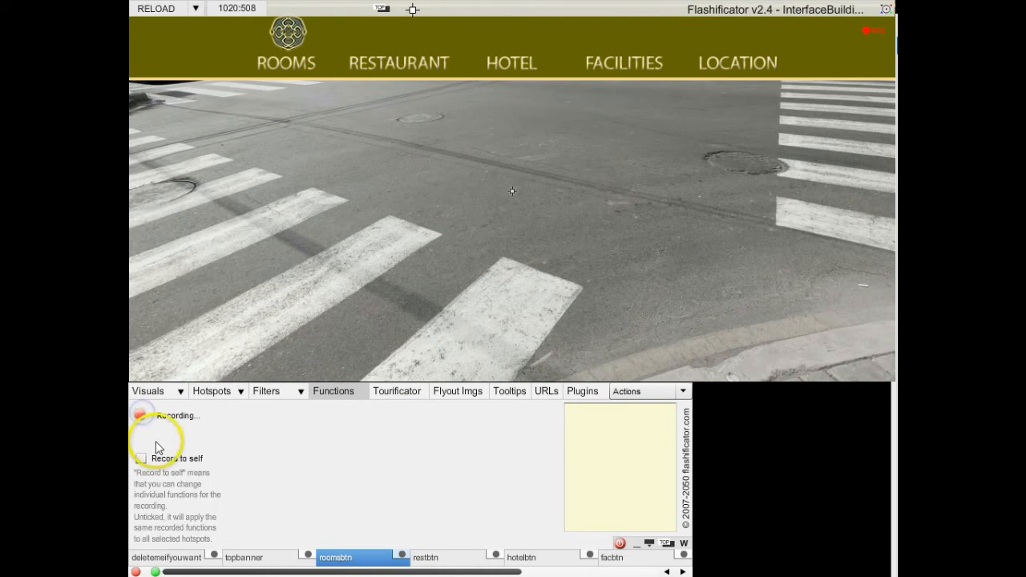
left_click(887, 11)
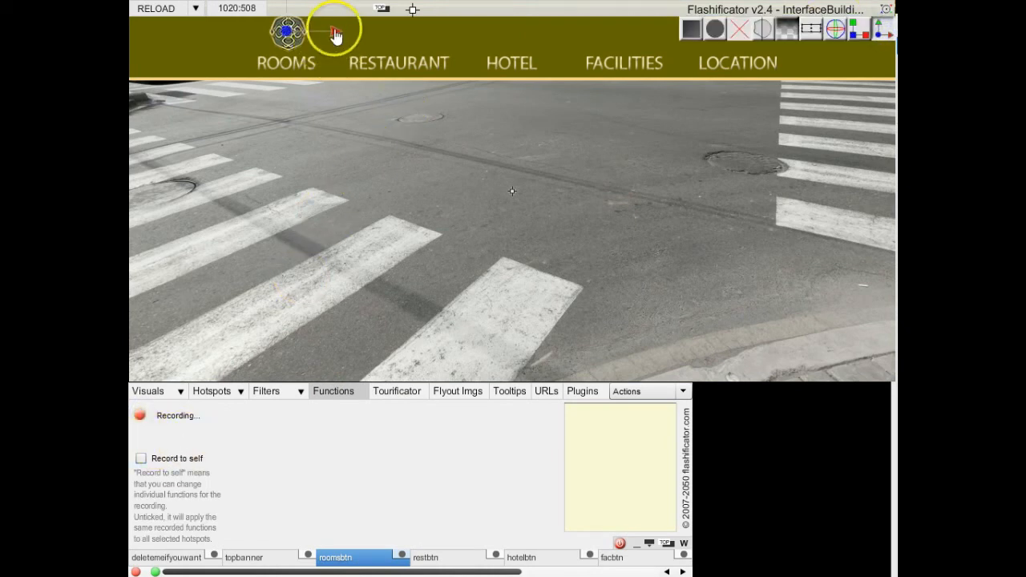
left_click_drag(294, 31, 450, 49)
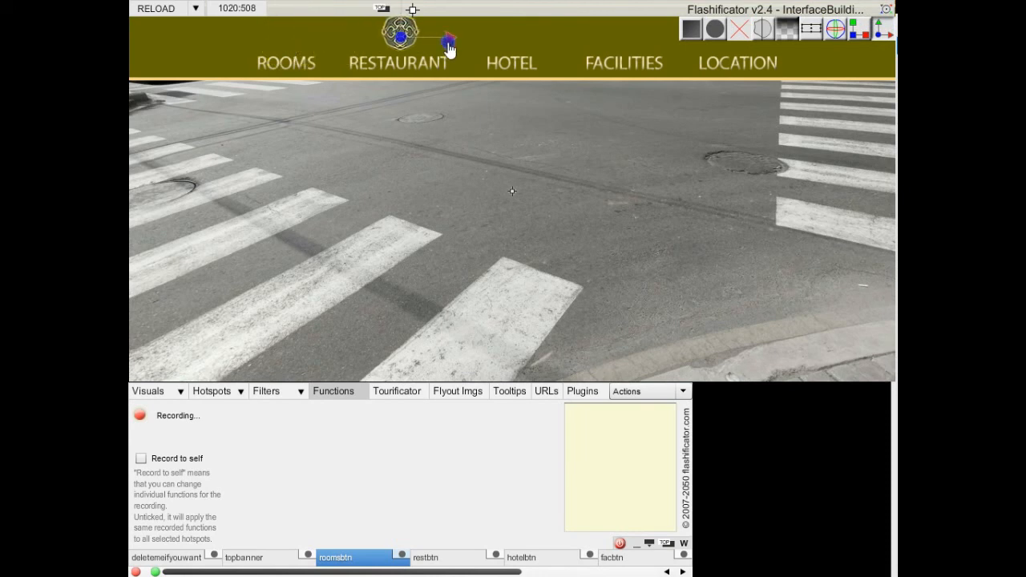
left_click(833, 32)
left_click(141, 415)
Name the recorded function L2move and set the time of its logosel.staticx change to 500 milliseconds.
left_click(276, 433)
double_click(309, 433)
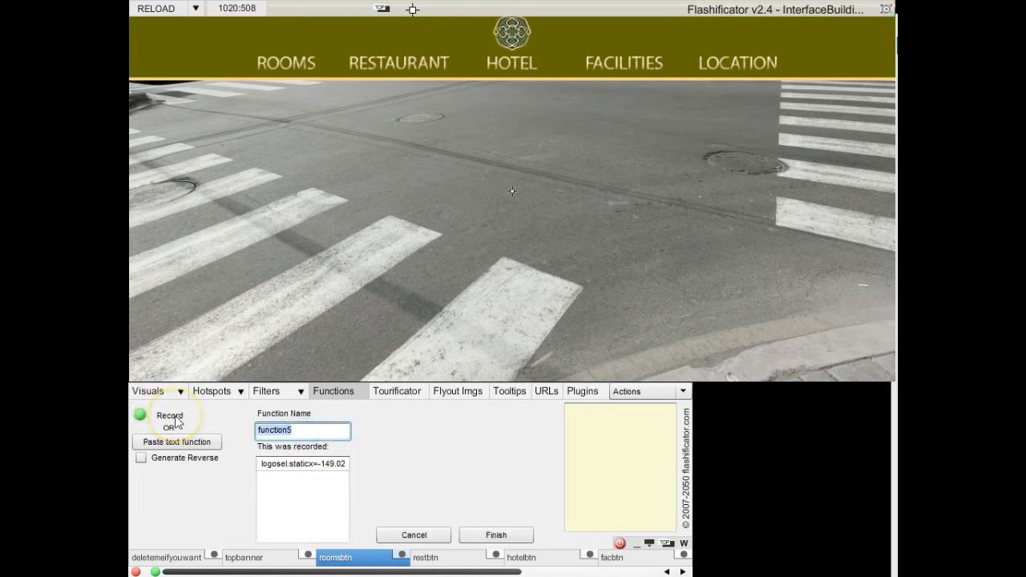
type("L2")
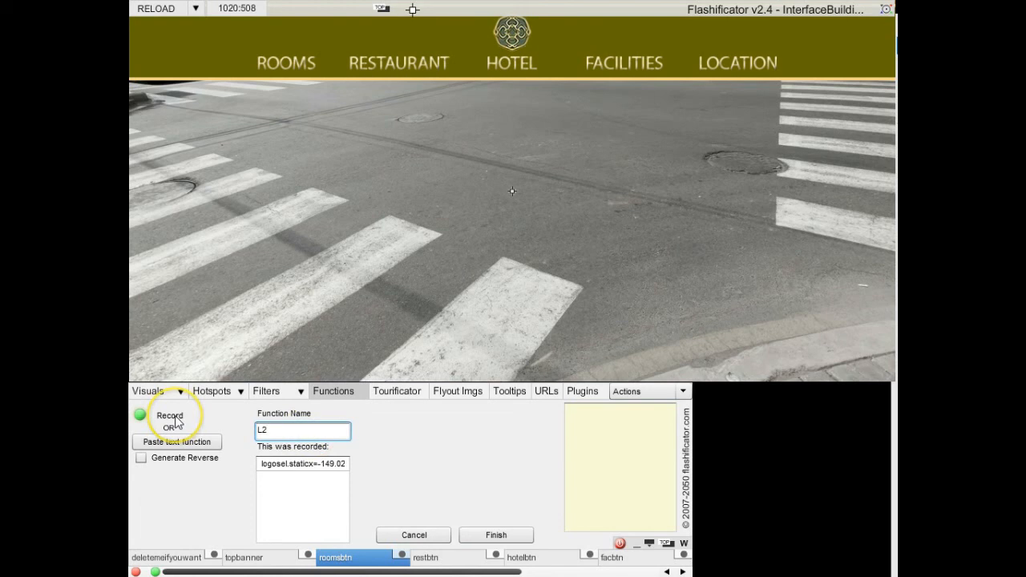
type("move")
left_click(295, 465)
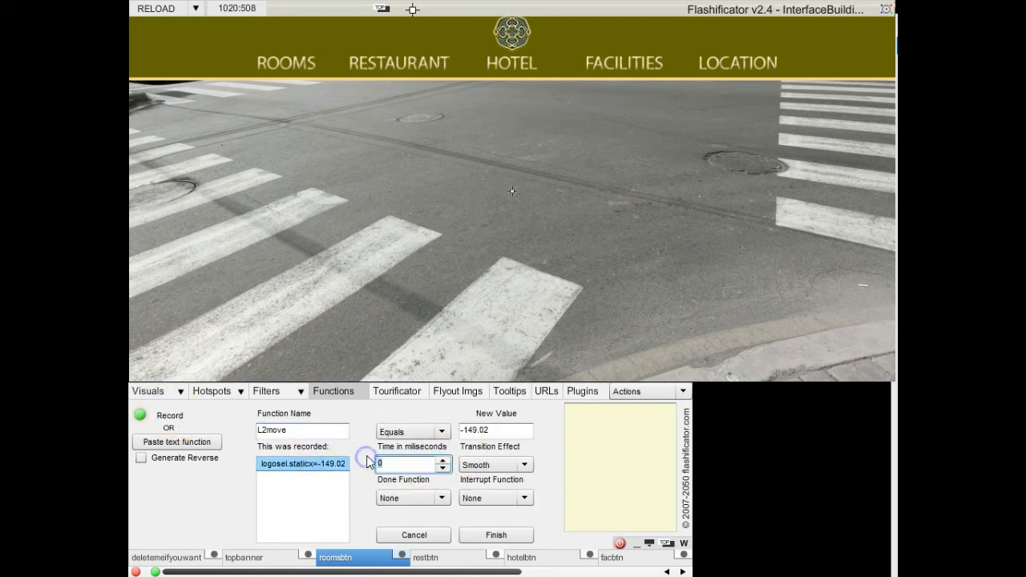
left_click(495, 535)
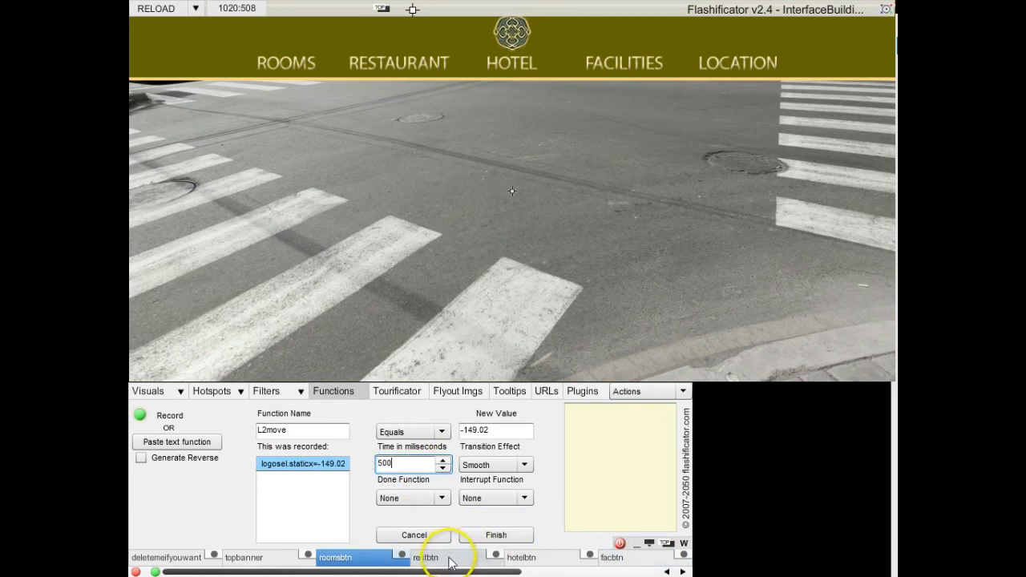
Finish the L2move function and attach it to the restbtn hotspot's onClick event.
left_click(449, 564)
left_click(501, 536)
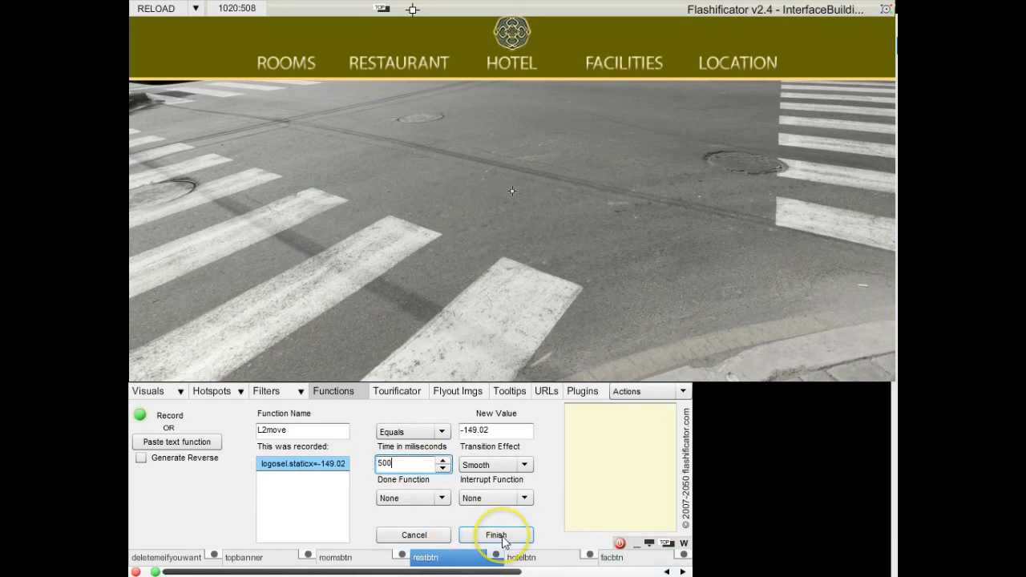
left_click(497, 536)
left_click(369, 488)
left_click(422, 482)
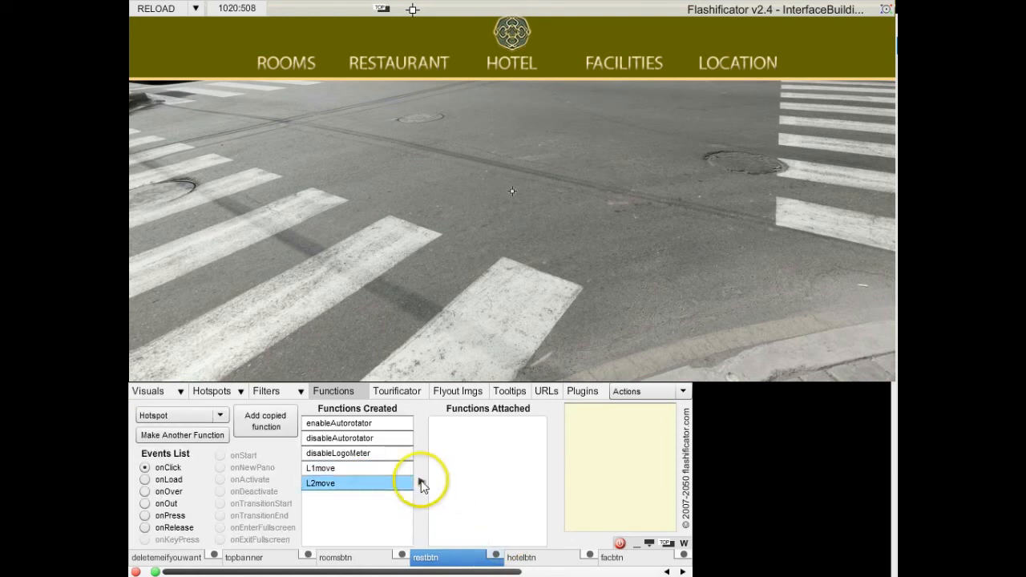
left_click(422, 482)
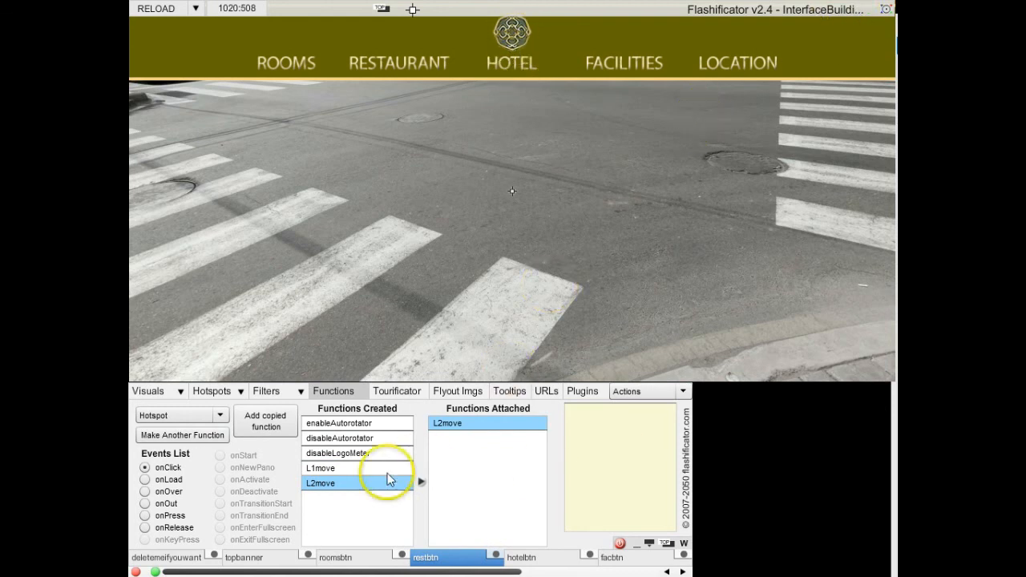
left_click(171, 436)
left_click(140, 416)
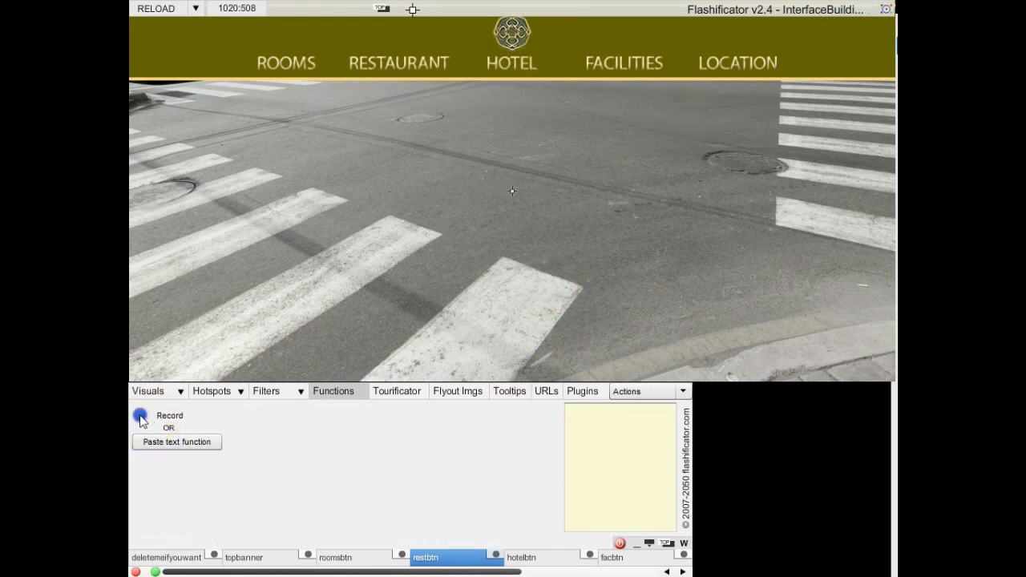
left_click(885, 10)
left_click(881, 30)
left_click(512, 37)
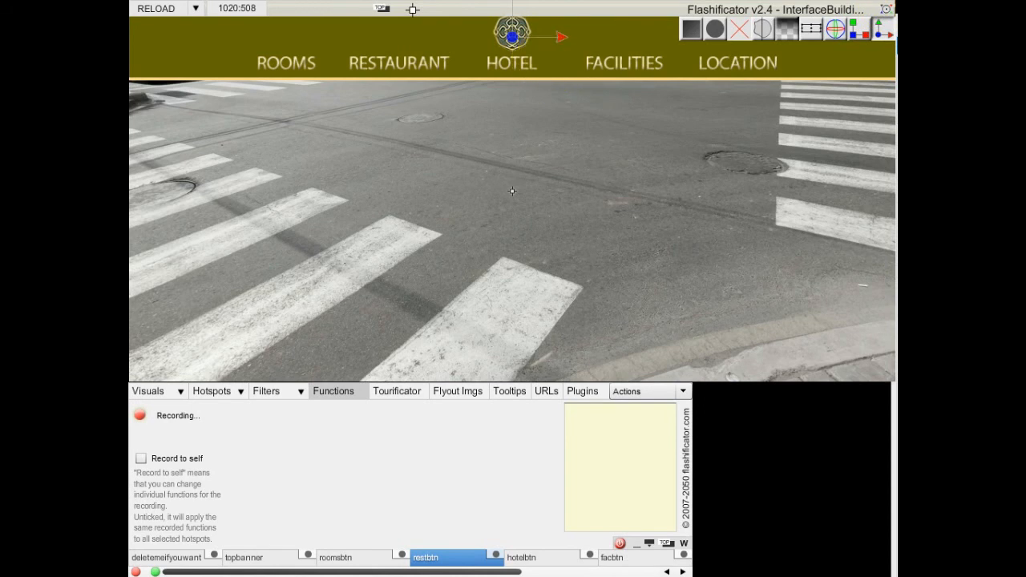
left_click(887, 11)
left_click(140, 416)
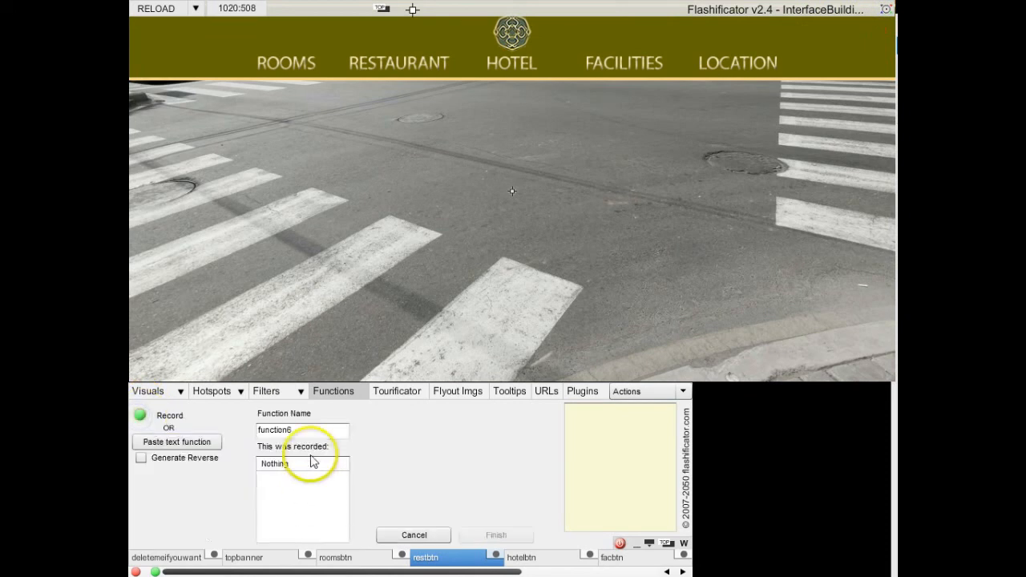
left_click(385, 538)
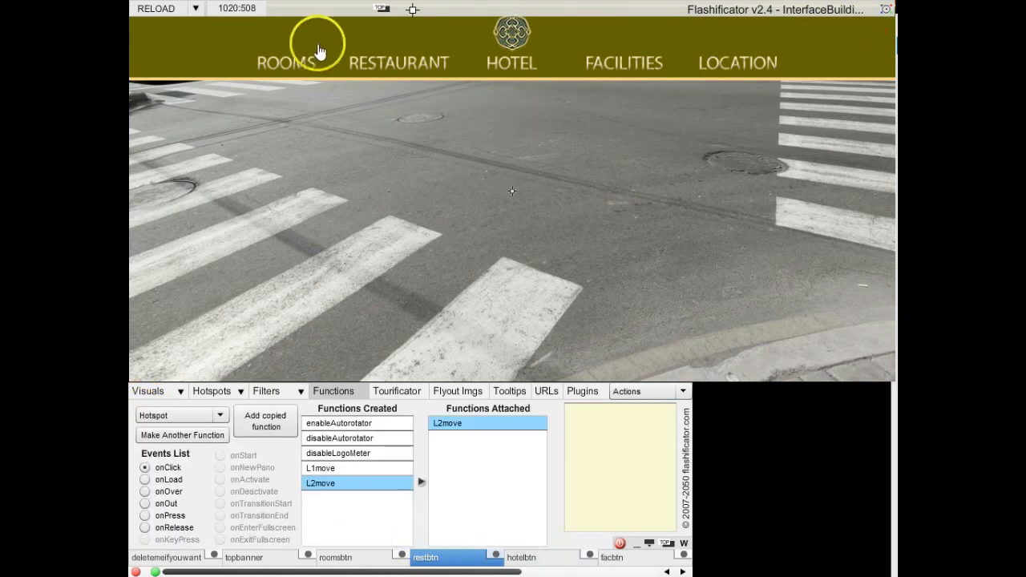
Test the ROOMS and RESTAURANT buttons in the banner so the logo sits above RESTAURANT, and select the hotelbtn hotspot.
left_click(289, 64)
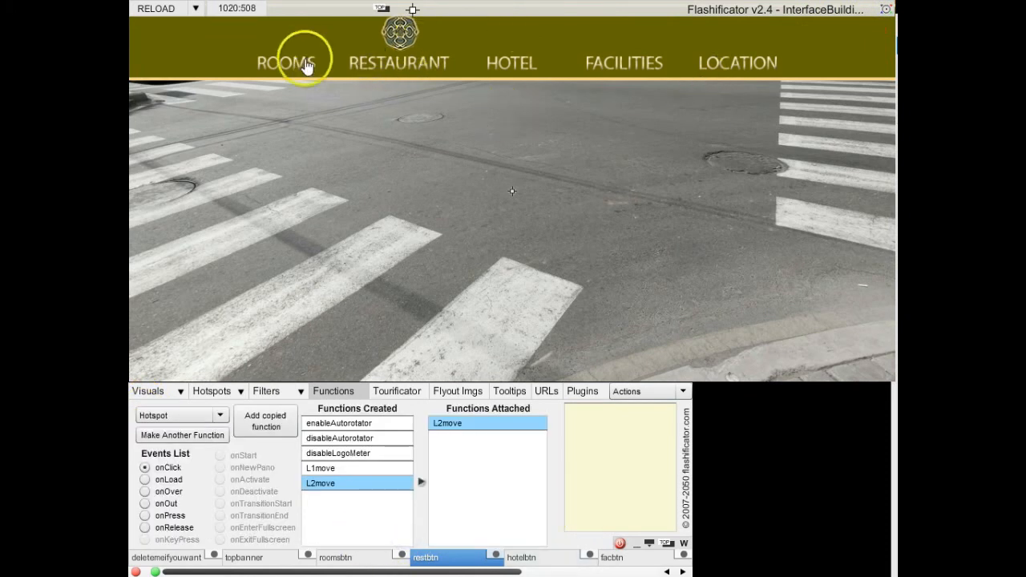
left_click(380, 63)
left_click(507, 62)
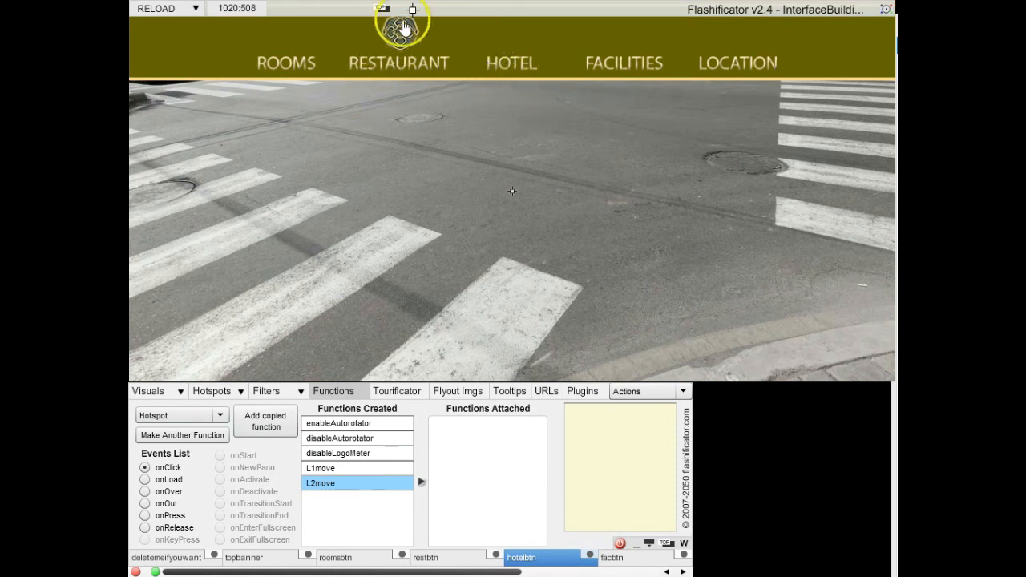
Record a new function that moves the logo horizontally to about -2, above the HOTEL button.
left_click(178, 435)
left_click(141, 415)
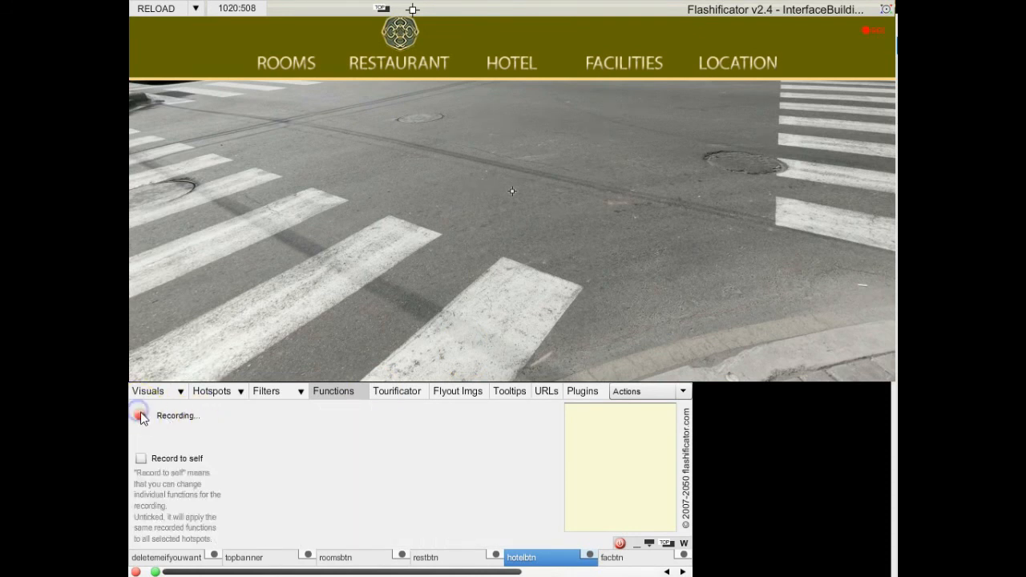
left_click(885, 32)
left_click(413, 34)
left_click_drag(448, 39, 574, 64)
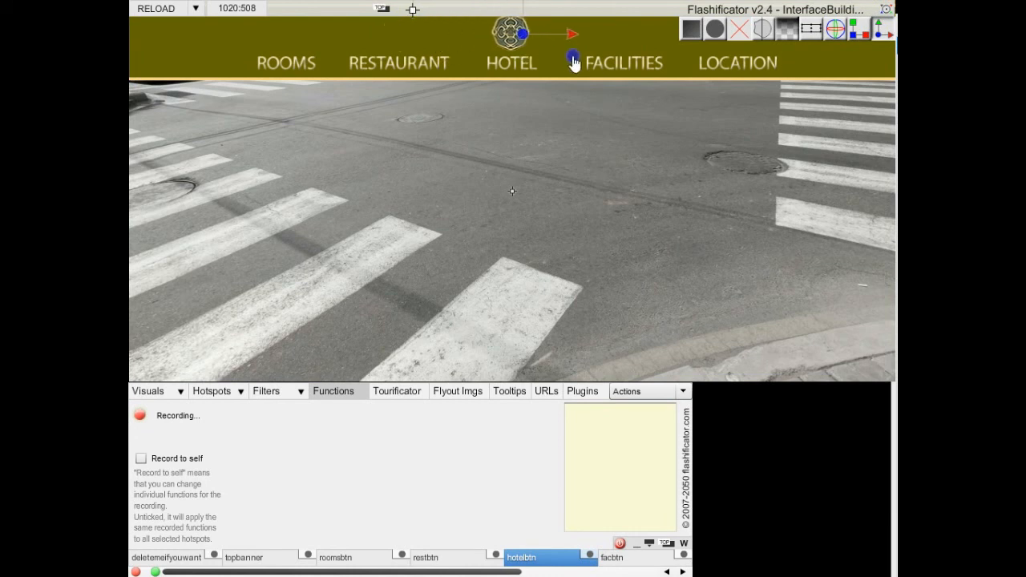
left_click(887, 15)
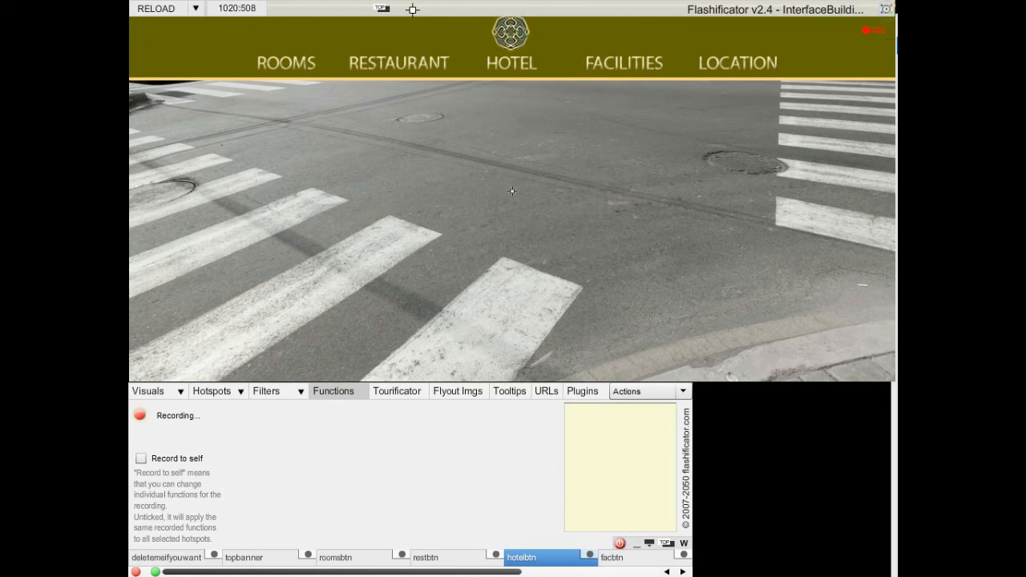
left_click(139, 415)
Name the recorded function L3move and set the time of its logosel.staticx change to 500 milliseconds.
double_click(295, 429)
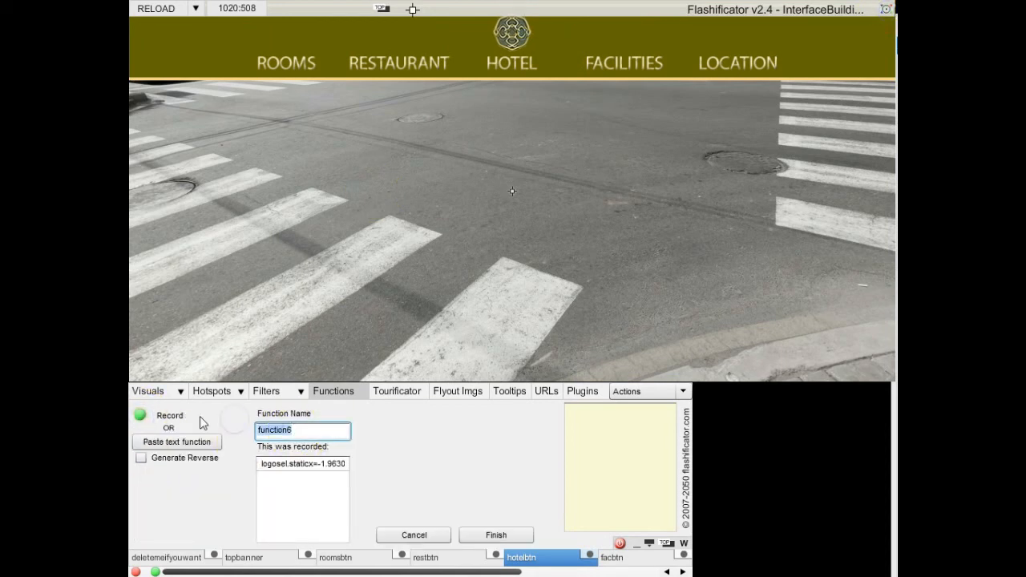
key("BackSpace")
type("L3movel")
left_click(298, 463)
left_click(416, 461)
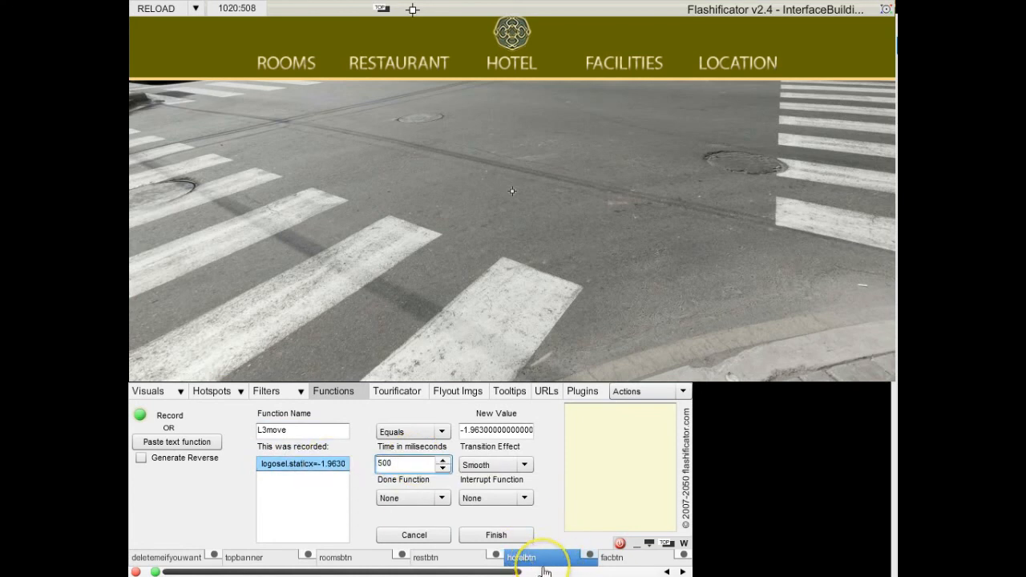
Finish the L3move function and attach it to the hotelbtn hotspot's onClick event.
left_click(498, 535)
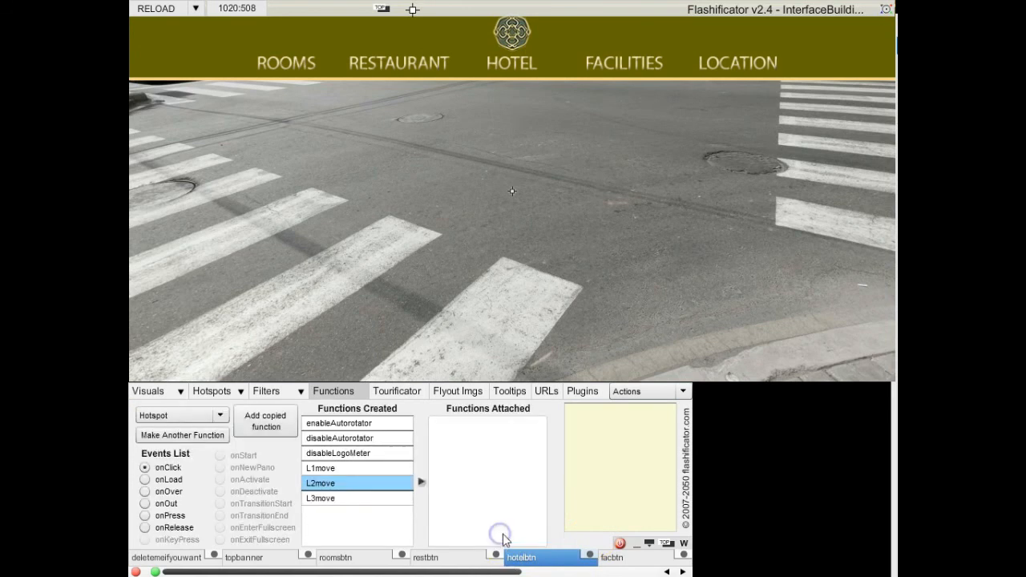
left_click(354, 499)
left_click(421, 482)
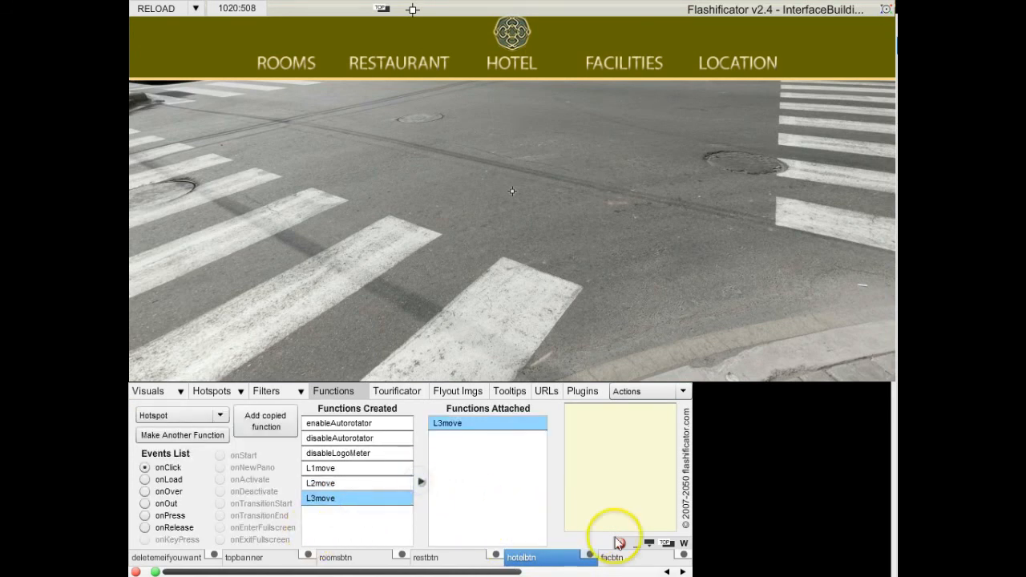
With the facbtn hotspot selected, record a function that moves the logo horizontally to about 149, above the FACILITIES button.
left_click(622, 560)
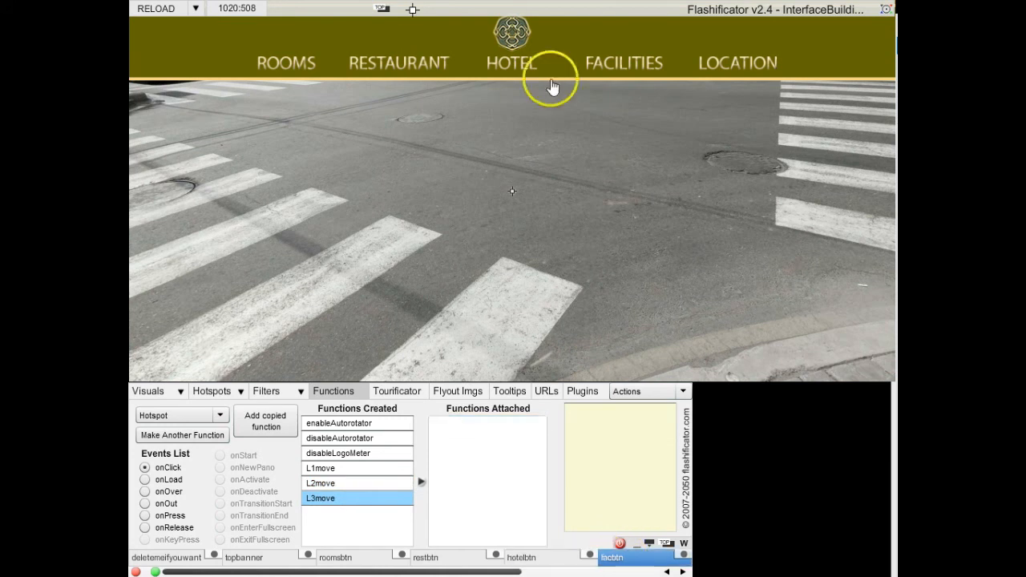
left_click(172, 435)
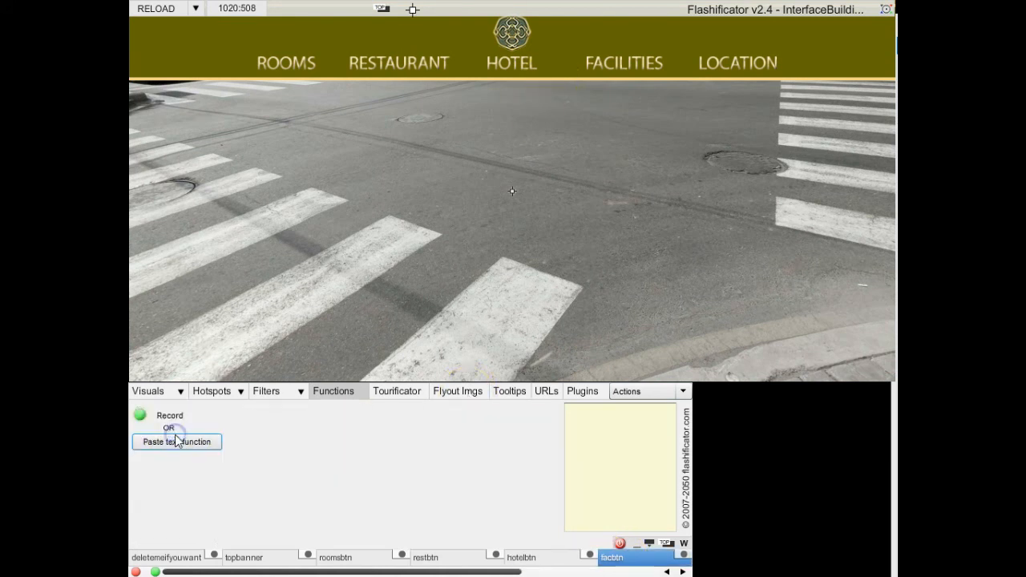
left_click(140, 416)
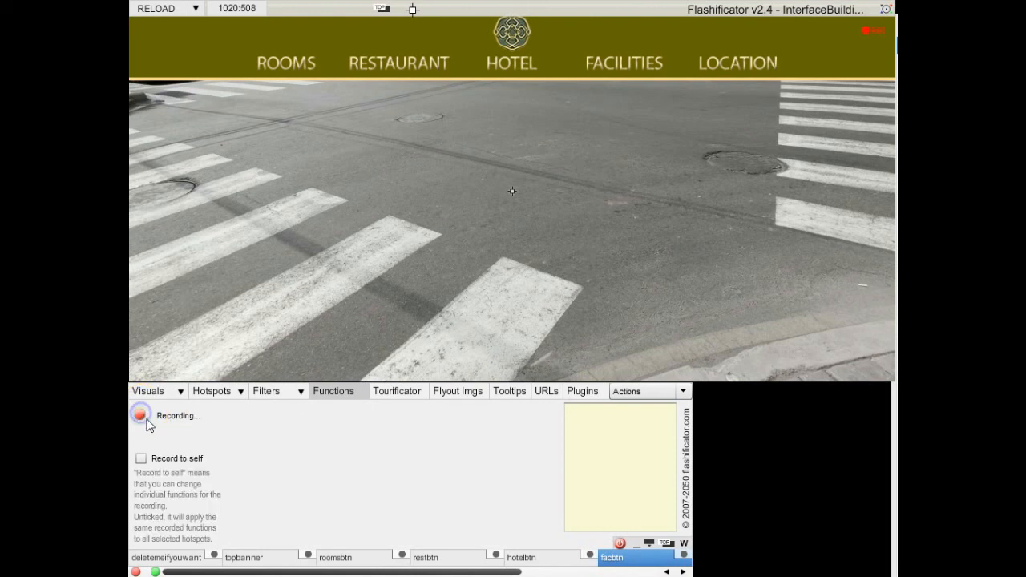
left_click(886, 14)
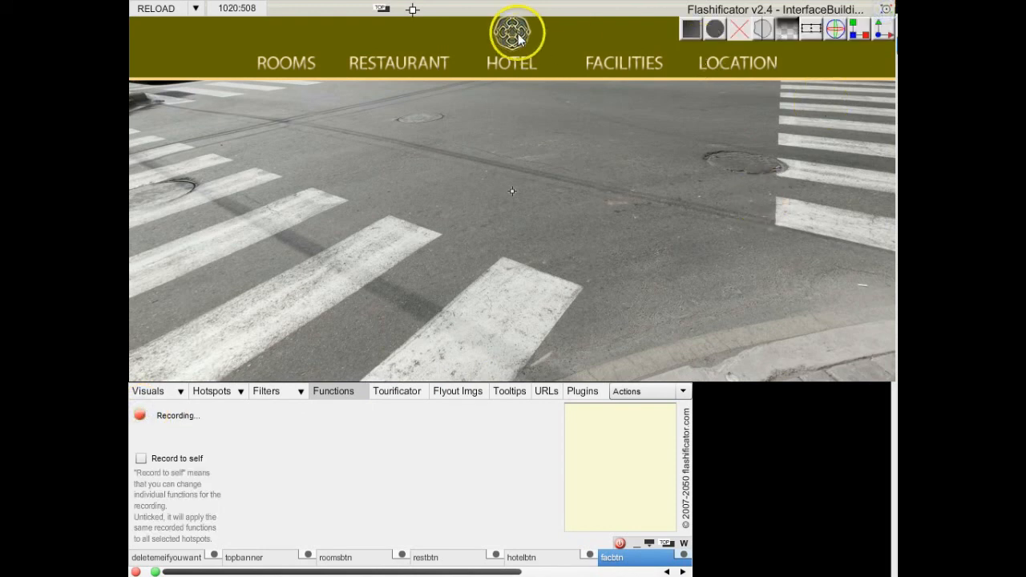
left_click(881, 32)
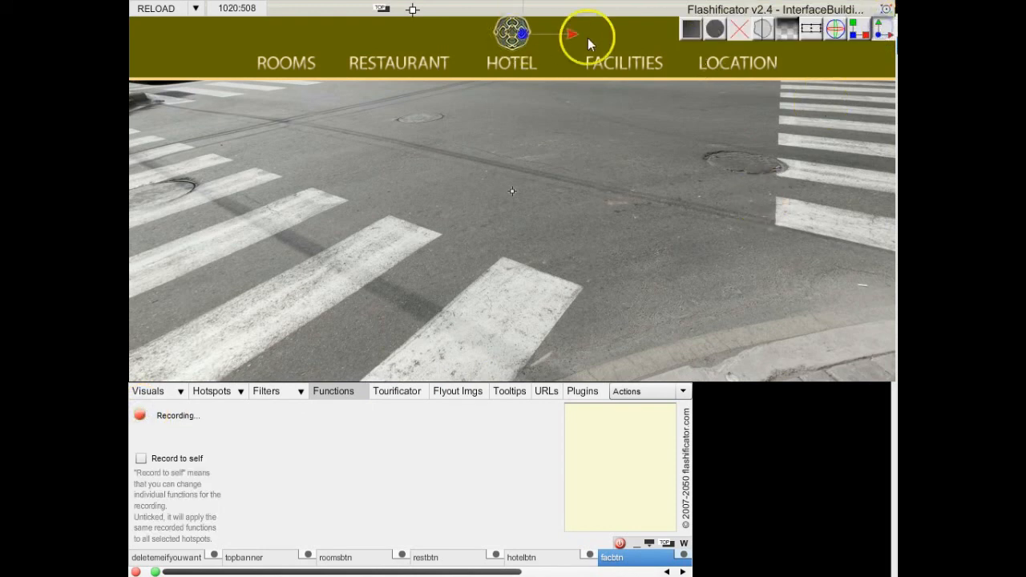
left_click_drag(577, 38, 687, 52)
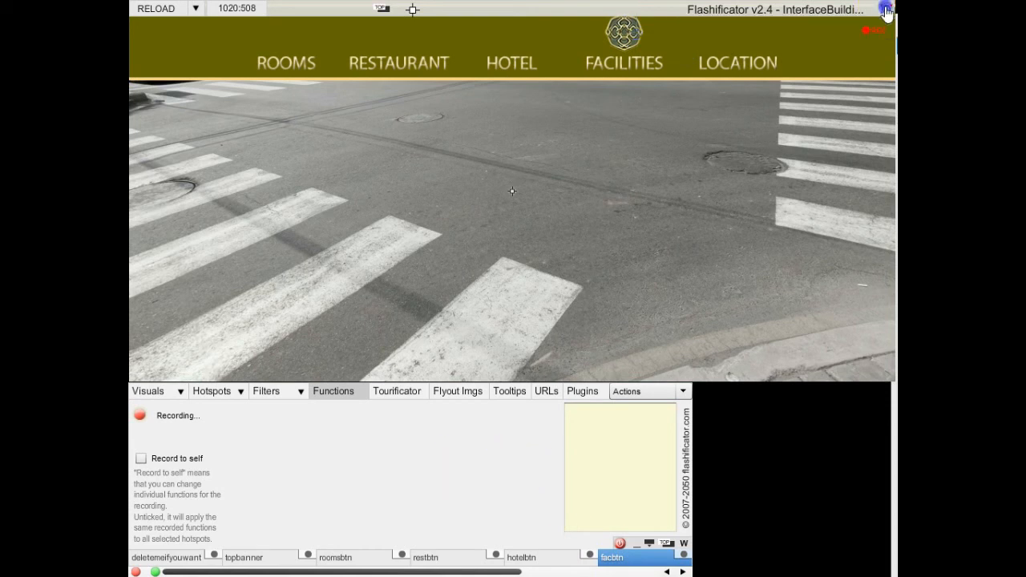
left_click(139, 415)
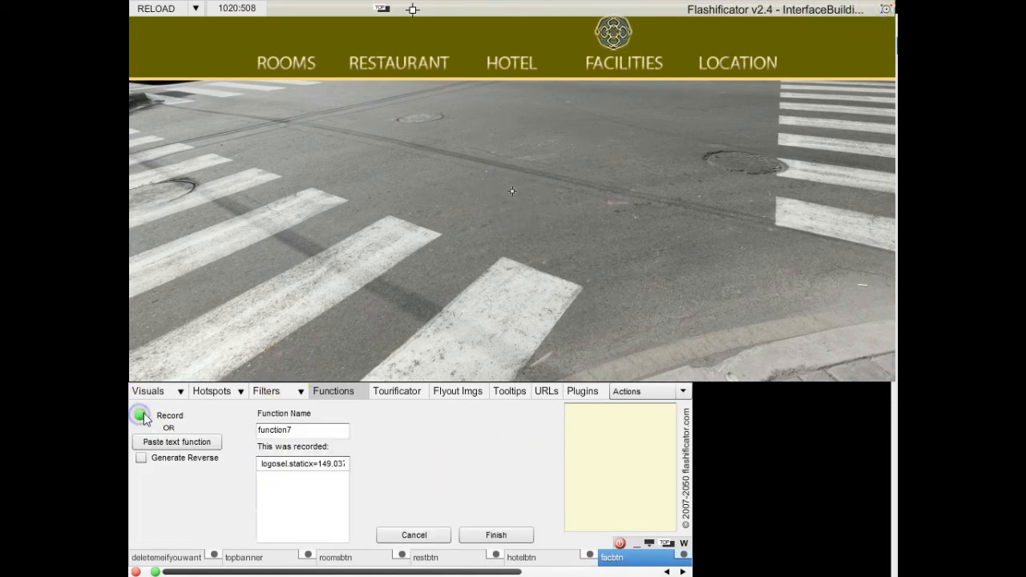
Name the recorded function L4move and set the time of its logosel.staticx change to 500 milliseconds.
double_click(273, 430)
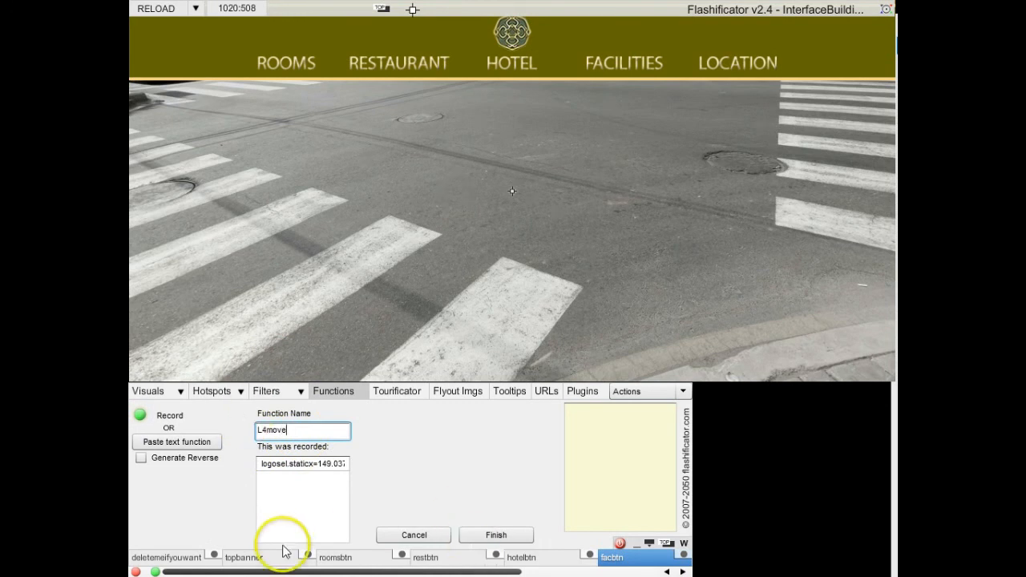
left_click(287, 465)
left_click(395, 463)
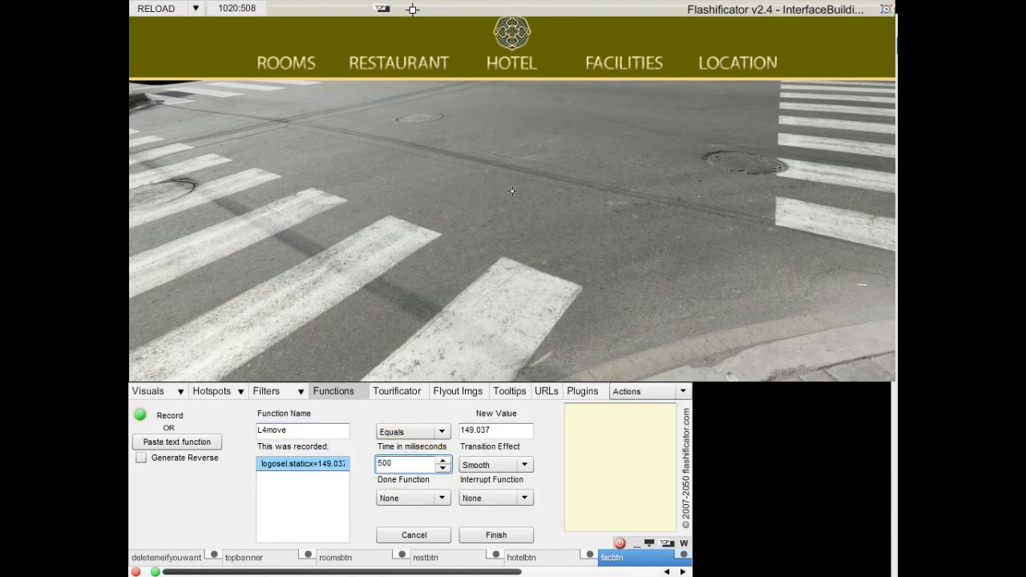
Finish the L4move function and attach it to the facbtn hotspot's onClick event.
left_click(506, 537)
left_click(509, 533)
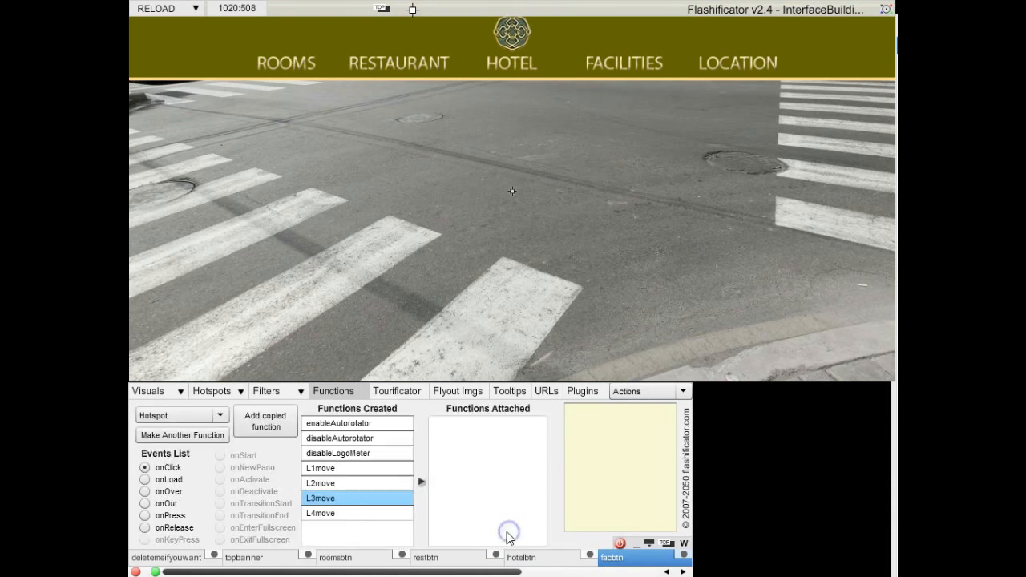
left_click(337, 514)
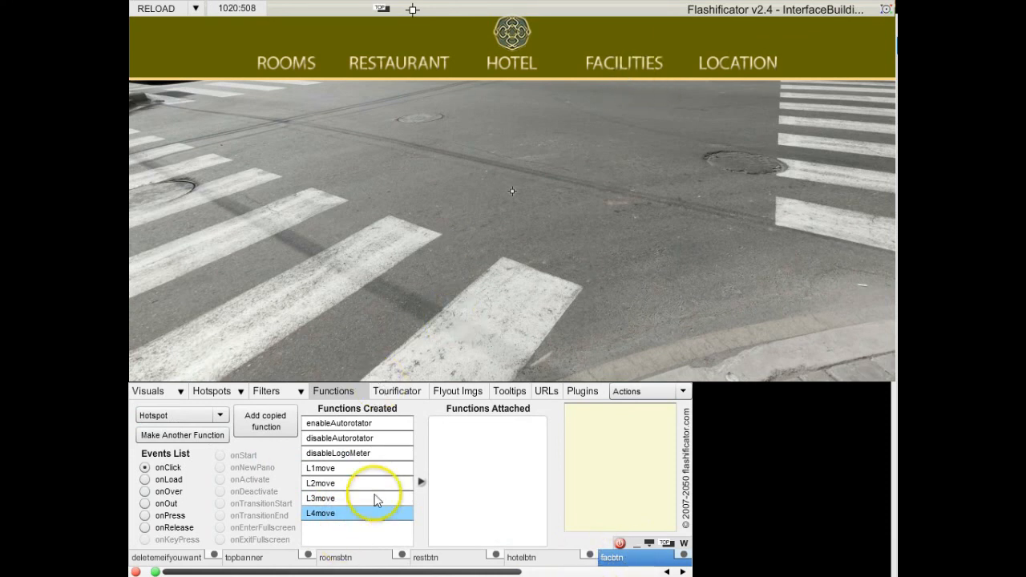
left_click(421, 482)
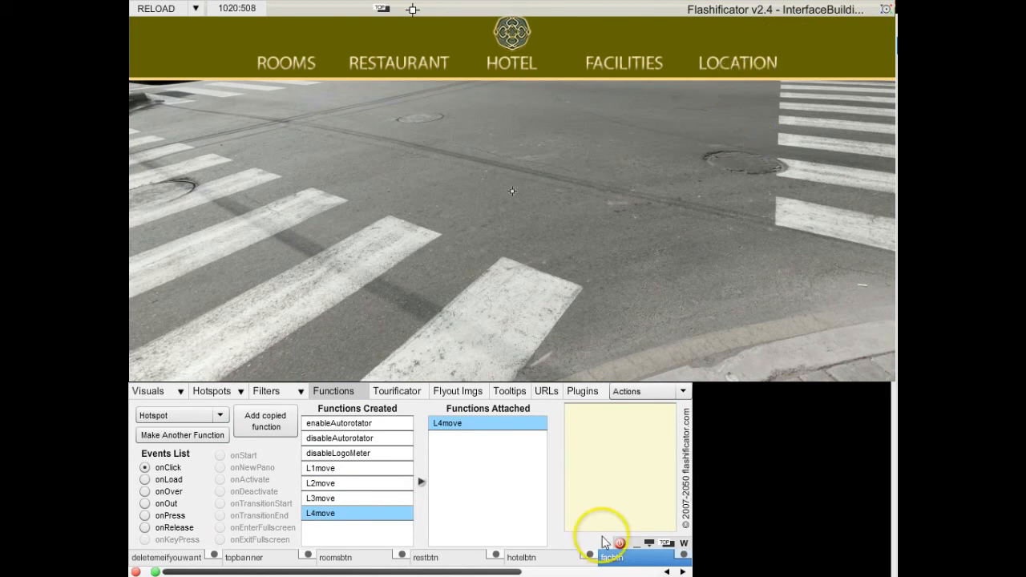
Record a further function that moves the logo horizontally to about 299, above the LOCATION button.
left_click_drag(503, 572, 597, 572)
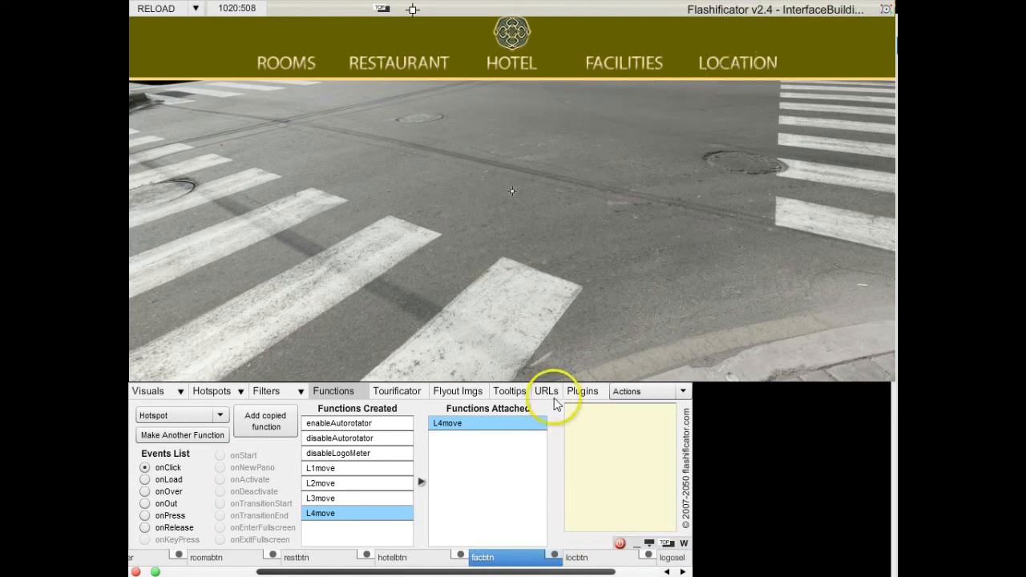
left_click(164, 436)
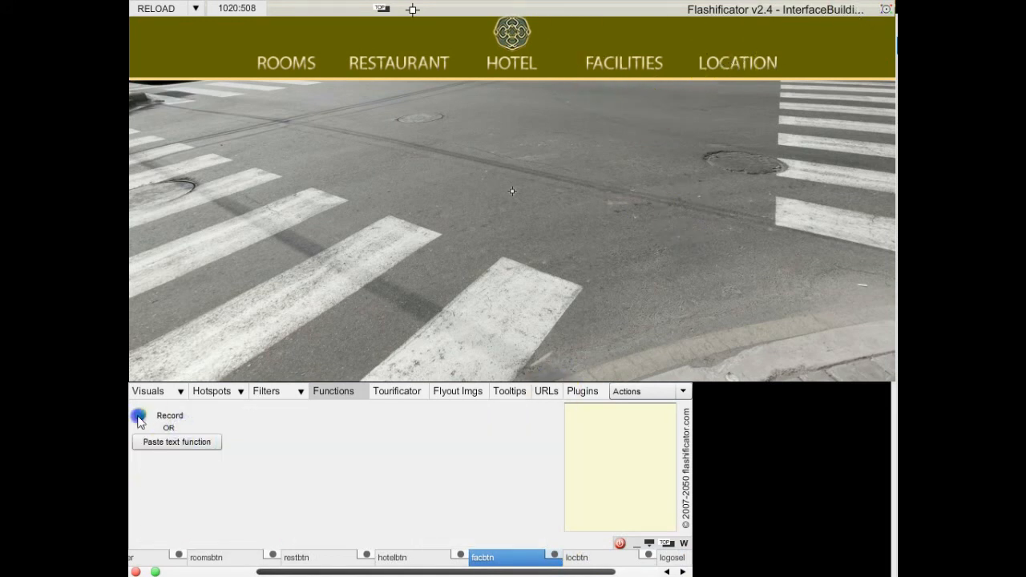
left_click(139, 418)
left_click(887, 11)
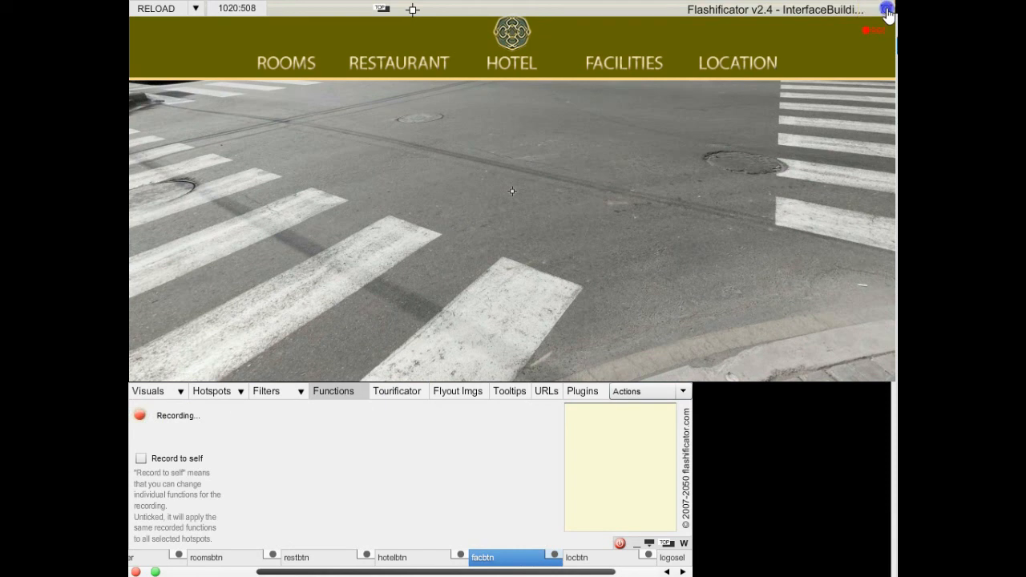
left_click(884, 31)
left_click(511, 34)
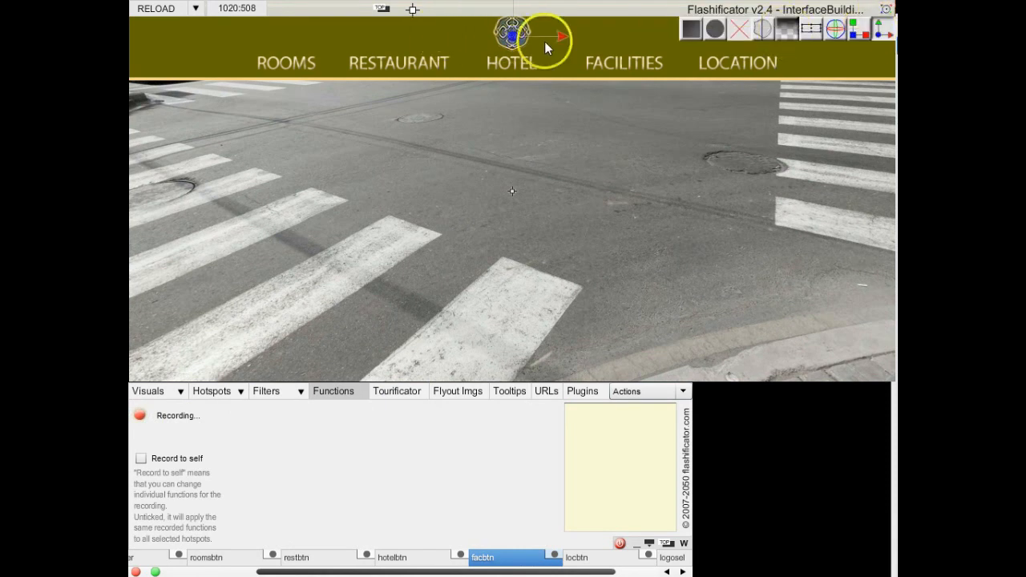
left_click_drag(564, 44, 788, 61)
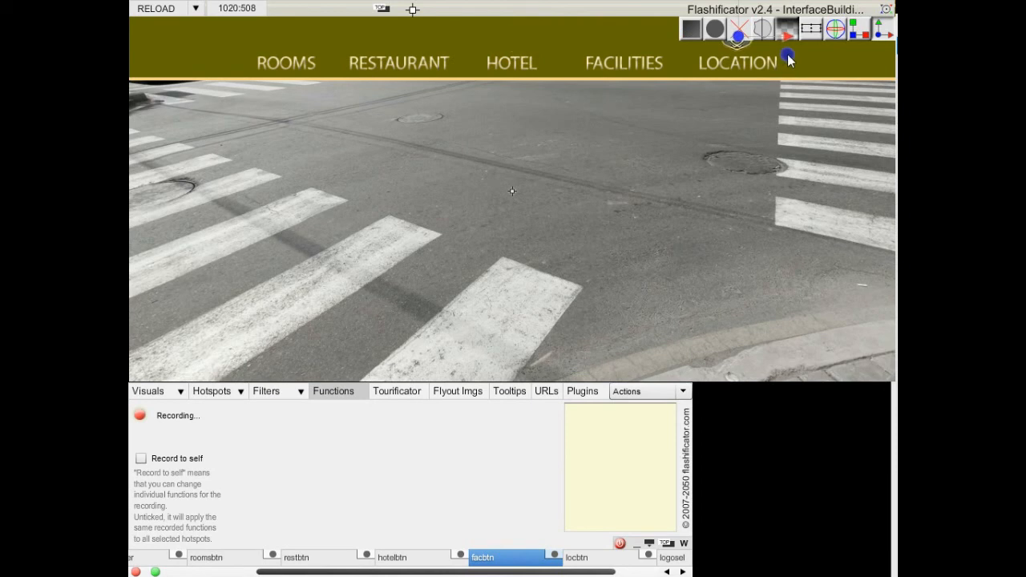
left_click(140, 417)
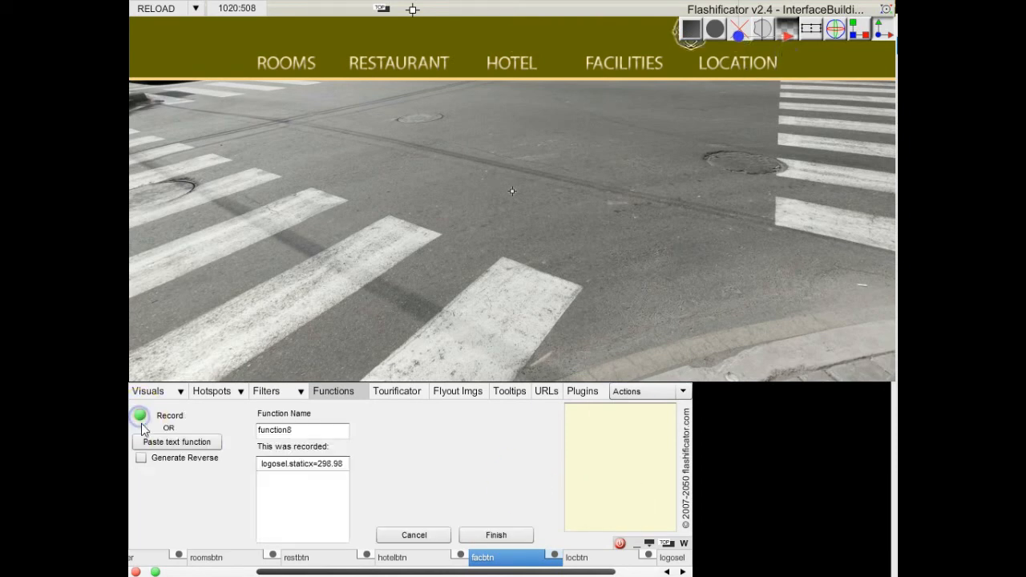
Name the recorded function L5move and set the time of its logosel.staticx change to 500 milliseconds.
double_click(337, 431)
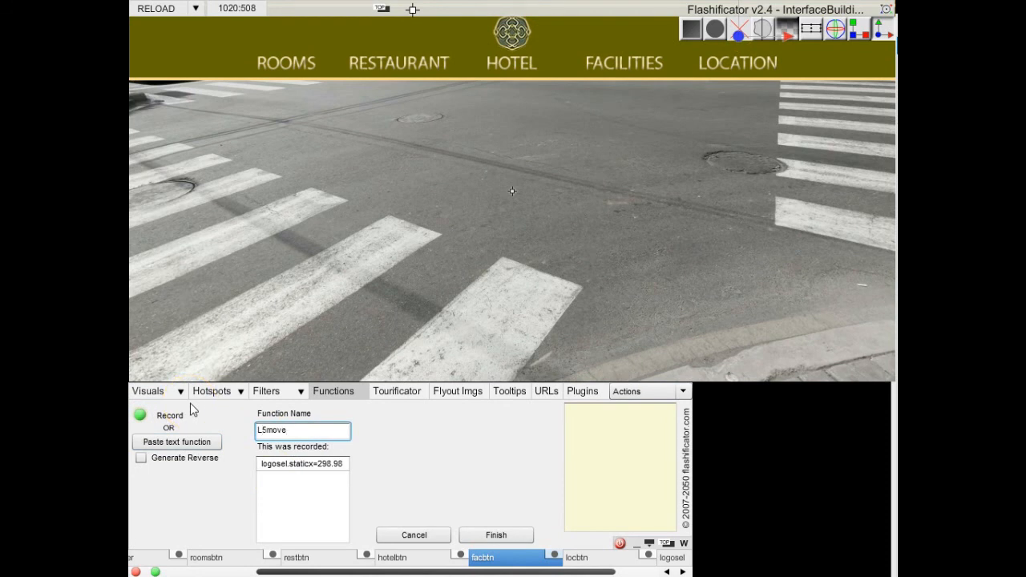
left_click(335, 464)
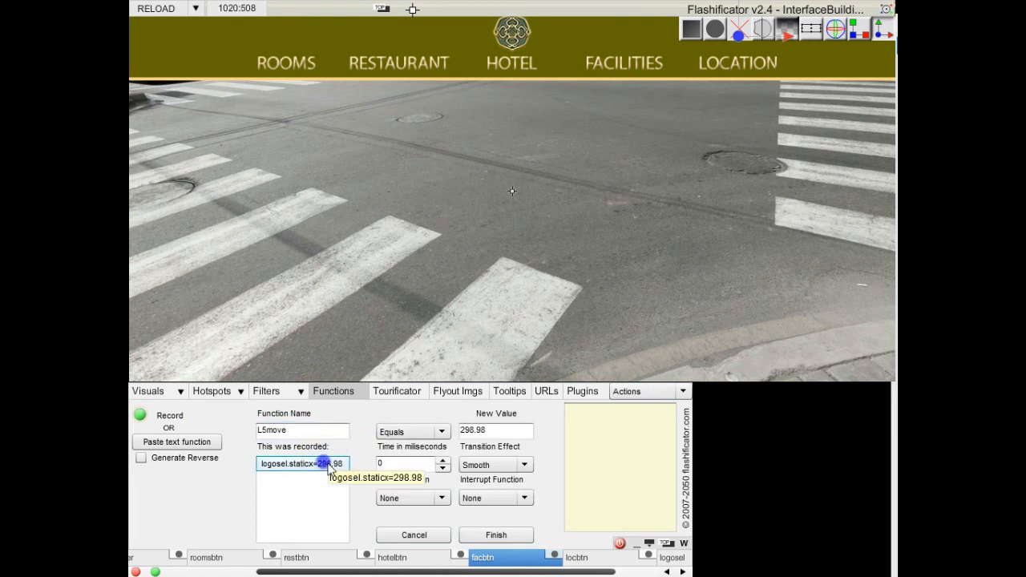
left_click(405, 459)
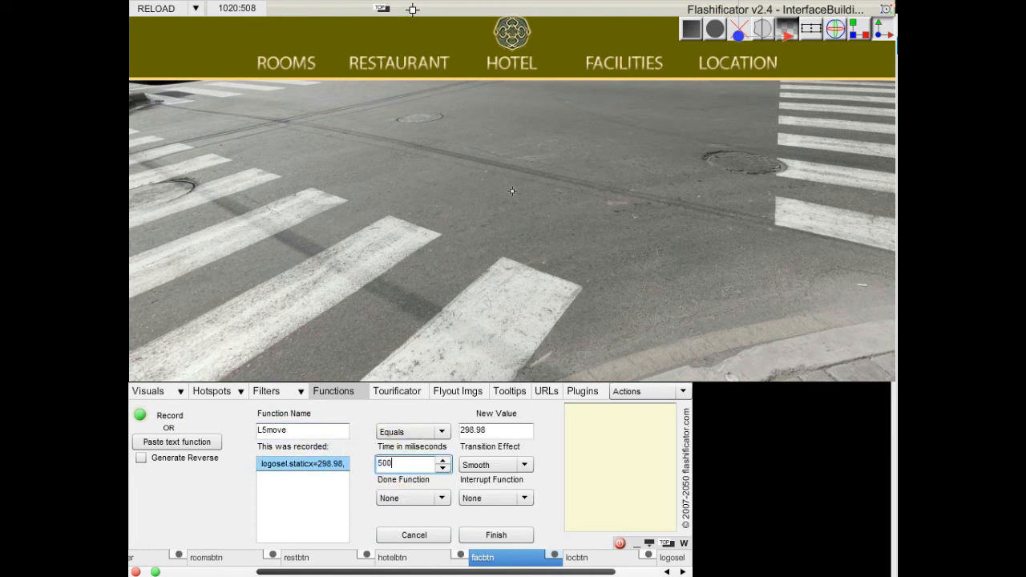
Finish the L5move function and attach it to the locbtn hotspot's onClick event.
left_click(496, 535)
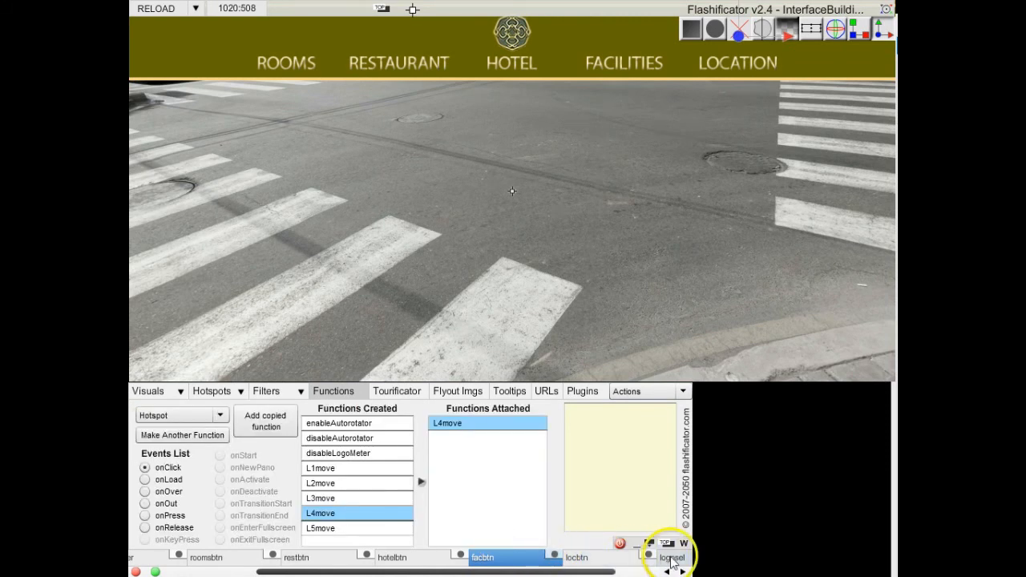
left_click(601, 558)
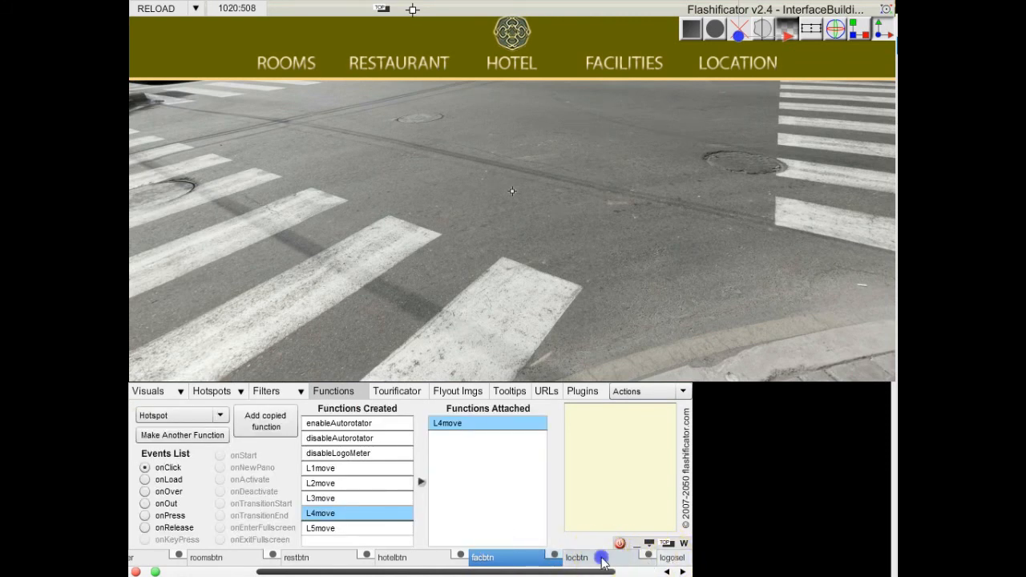
left_click(328, 528)
left_click(420, 482)
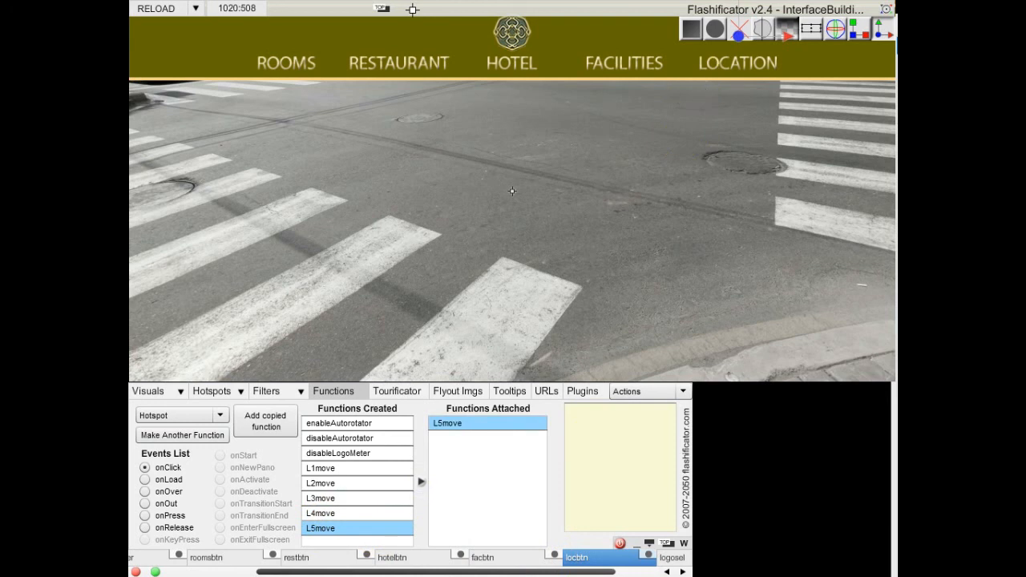
Hide the hotspot editing tools and test the logo's movement with all five banner buttons, from ROOMS to LOCATION, ending on HOTEL.
left_click(887, 10)
left_click(286, 61)
left_click(380, 62)
left_click(489, 62)
left_click(623, 63)
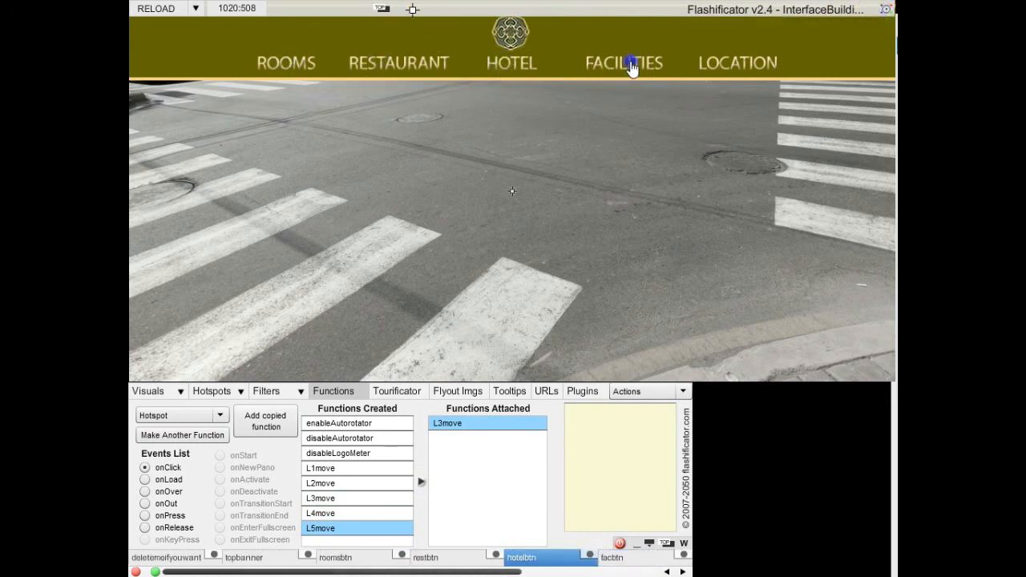
left_click(725, 62)
left_click(618, 59)
left_click(525, 63)
left_click(722, 61)
left_click(391, 63)
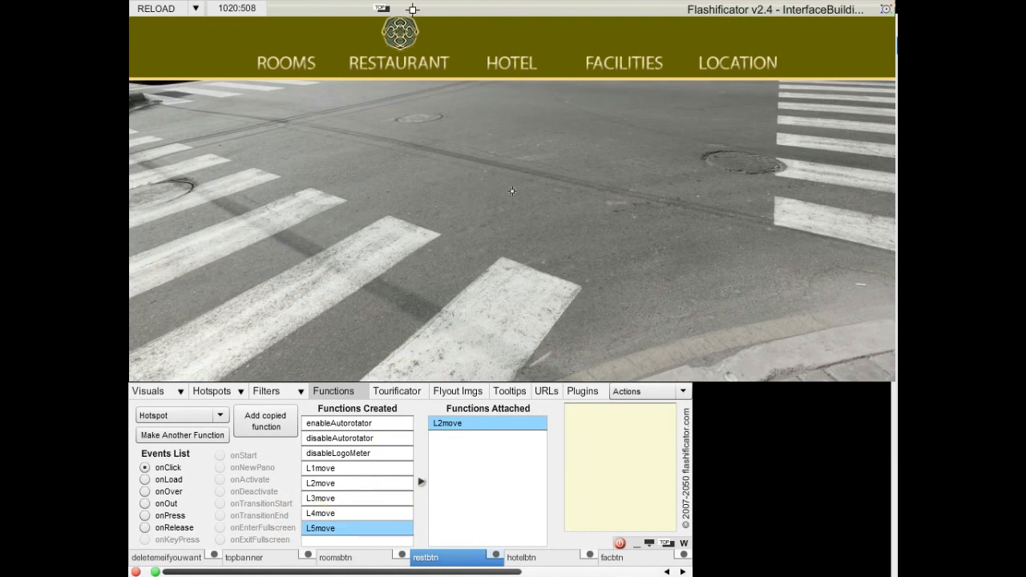
left_click(617, 76)
left_click(521, 62)
left_click(521, 62)
left_click(435, 181)
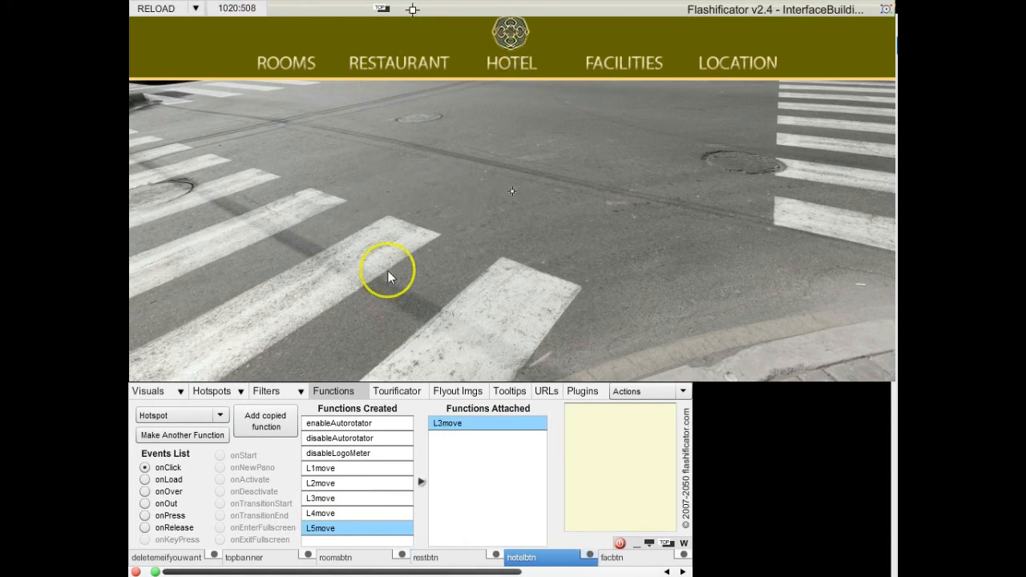